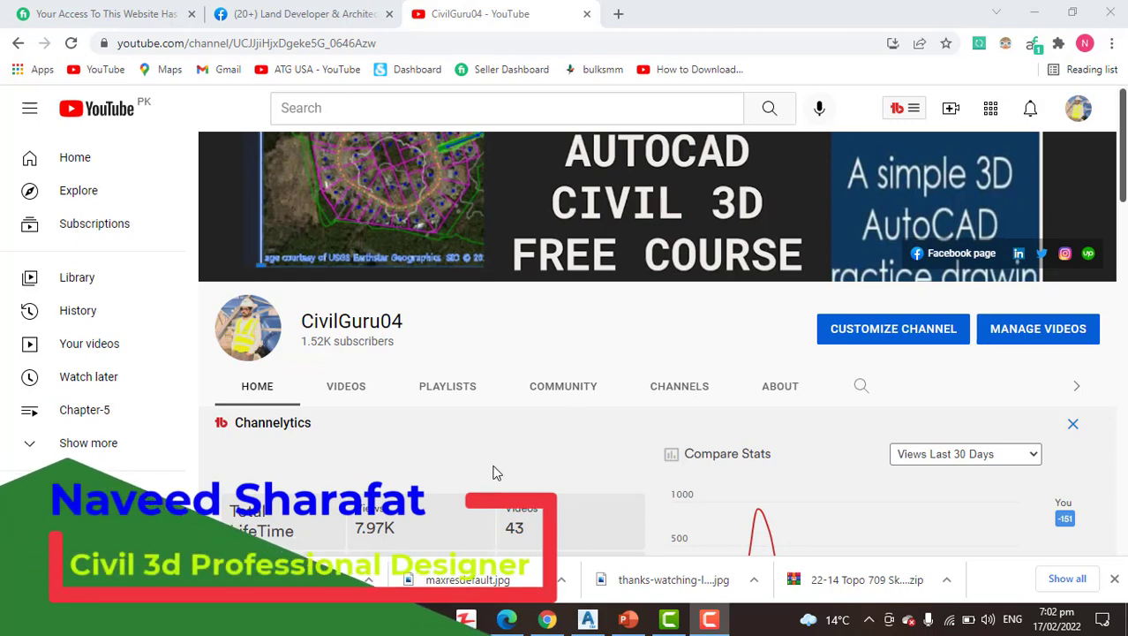
- Show the Land Developer & Architect Facebook page with its Messenger chat closed, scrolled down
click(304, 13)
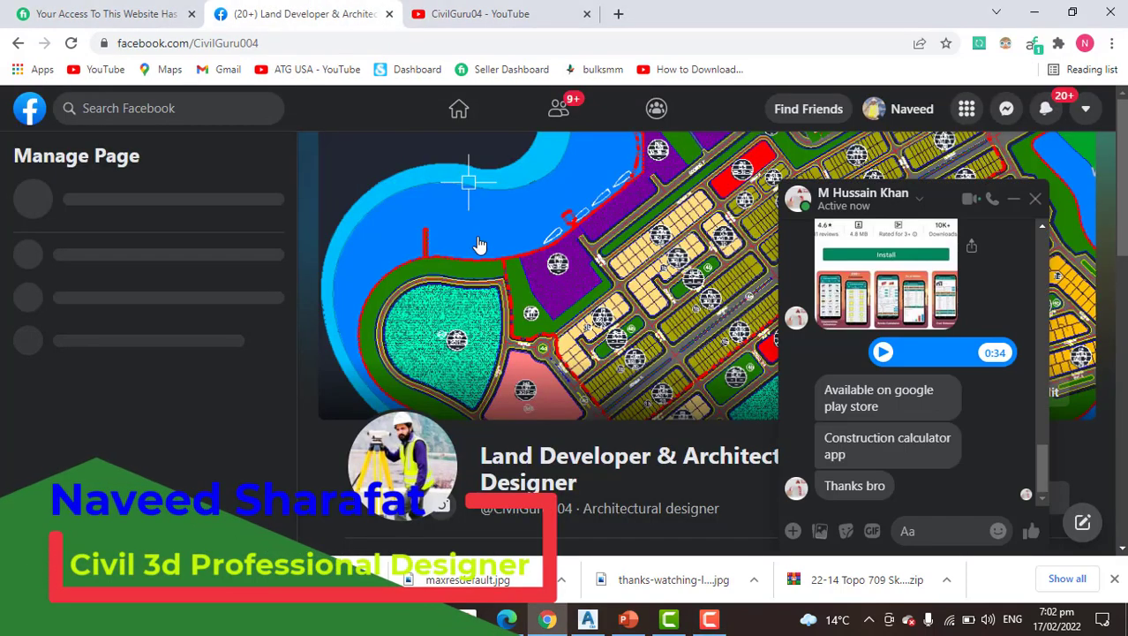
key(Escape)
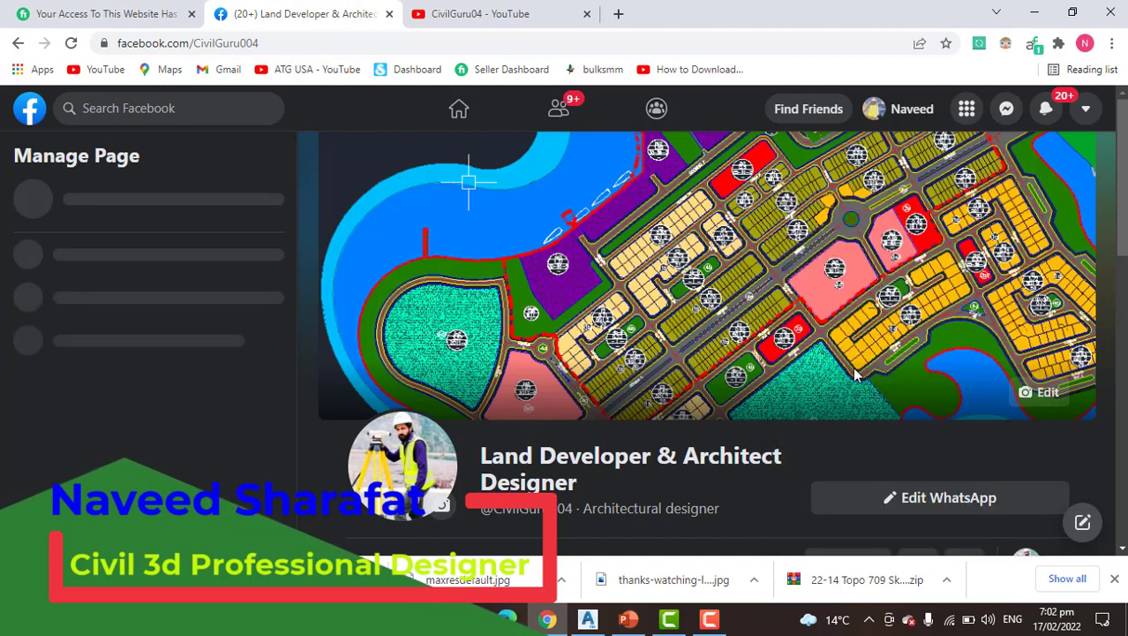
scroll(671, 413, down, 1)
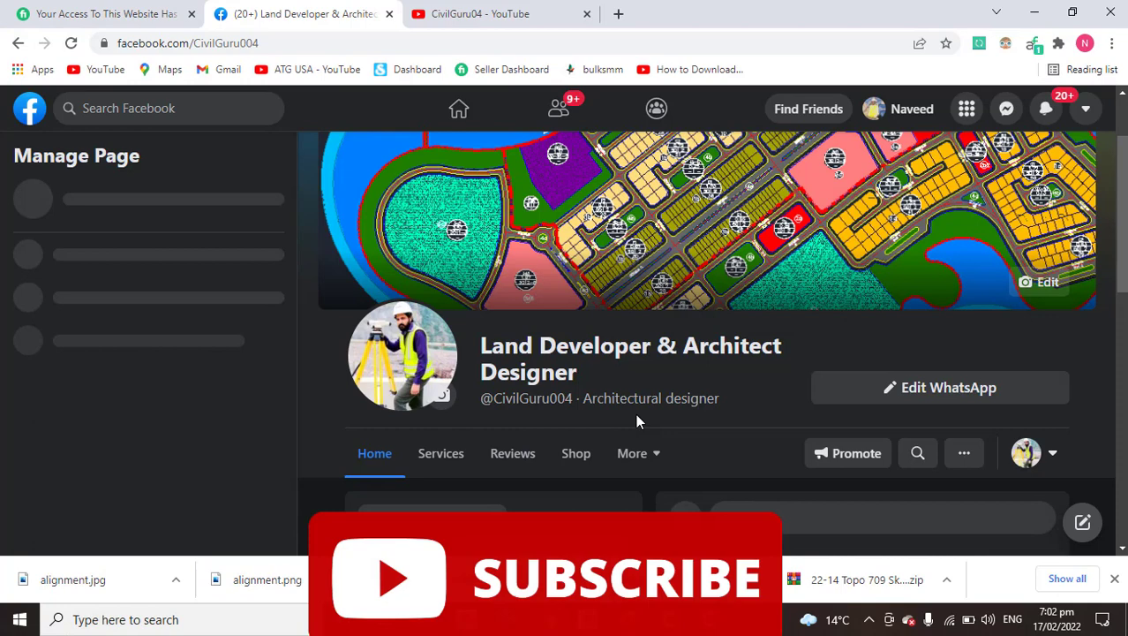
scroll(637, 421, down, 1)
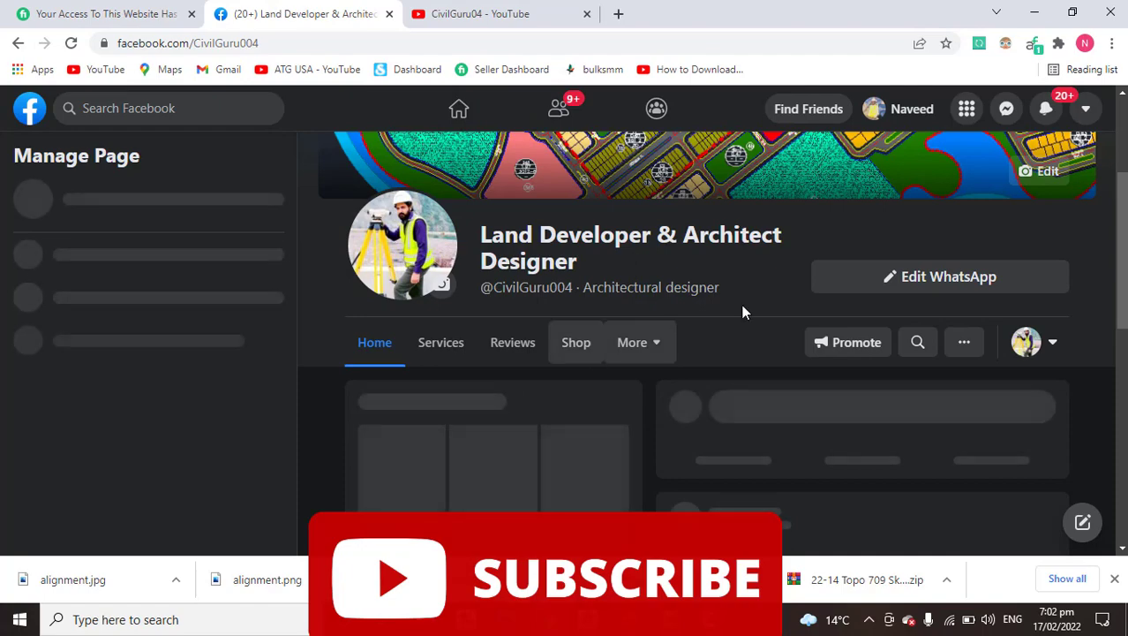
- Minimize Chrome to reveal the desktop with the Civil 3D 2019 icon
click(1036, 11)
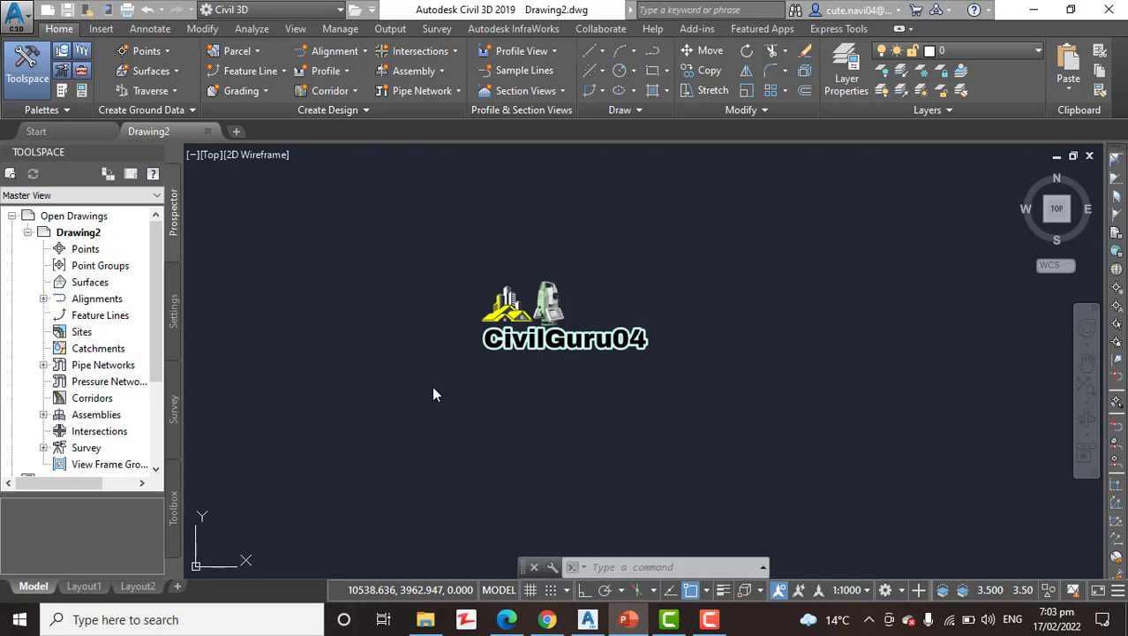
- Preview the Home tab's Alignment creation tools, then dismiss the dropdown
click(351, 53)
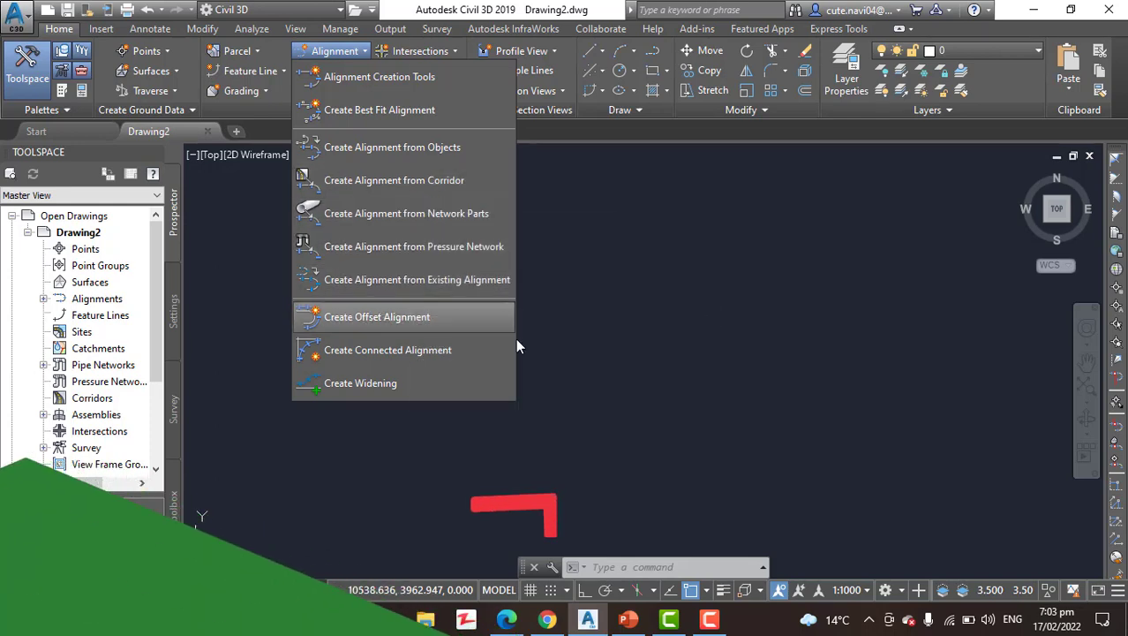
click(699, 302)
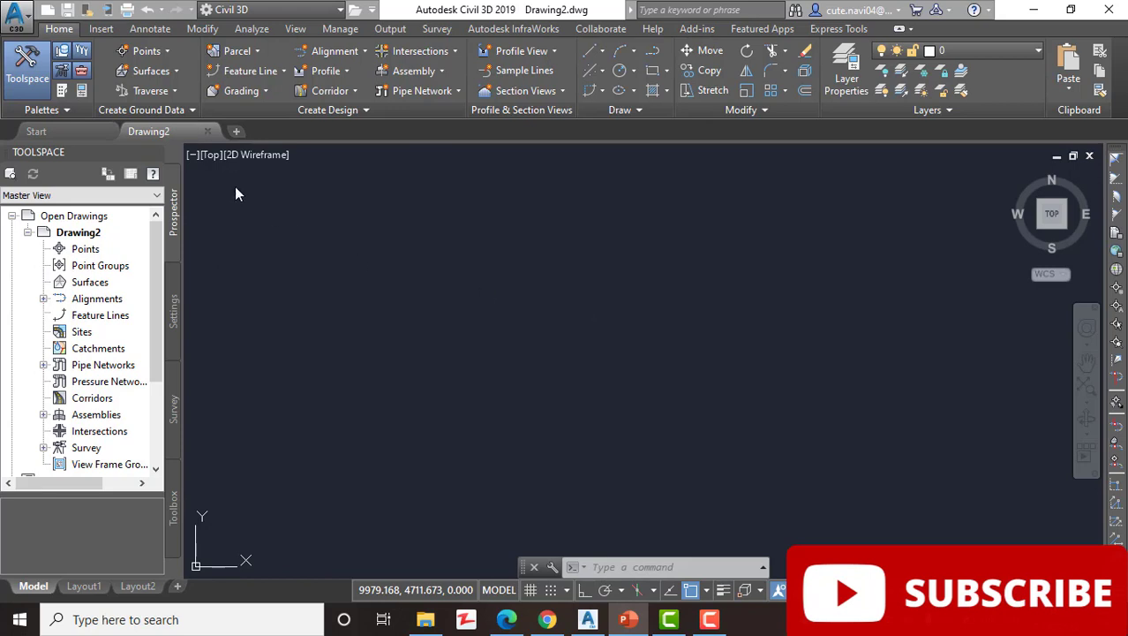
- Open Graphical Editing.dwg from Recent Documents, dismissing the older-version warning
click(16, 16)
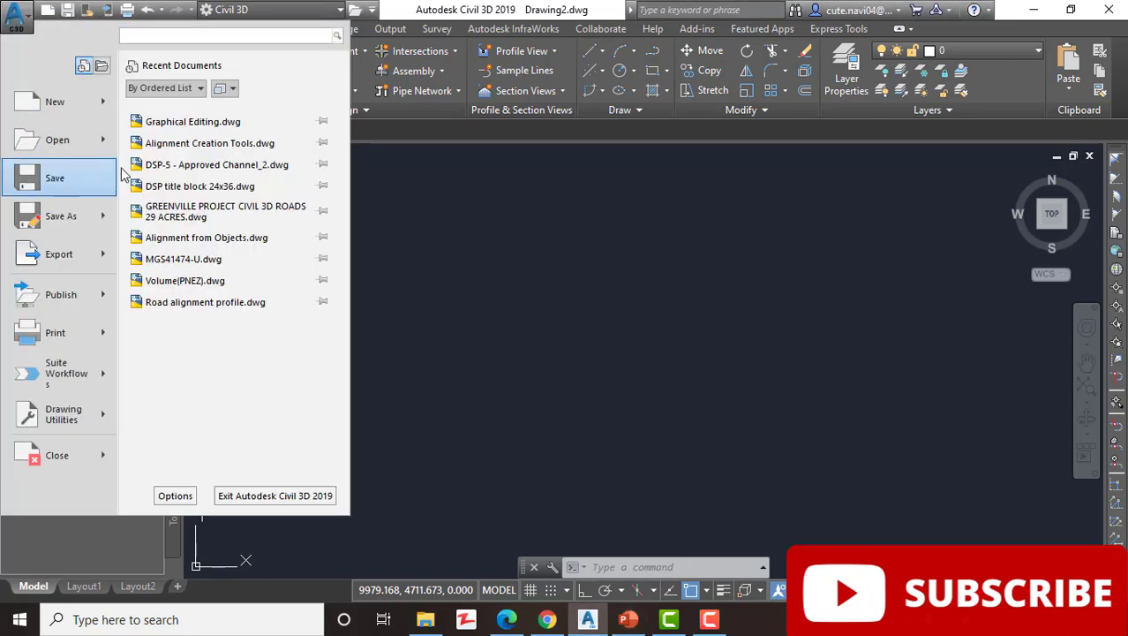
click(523, 215)
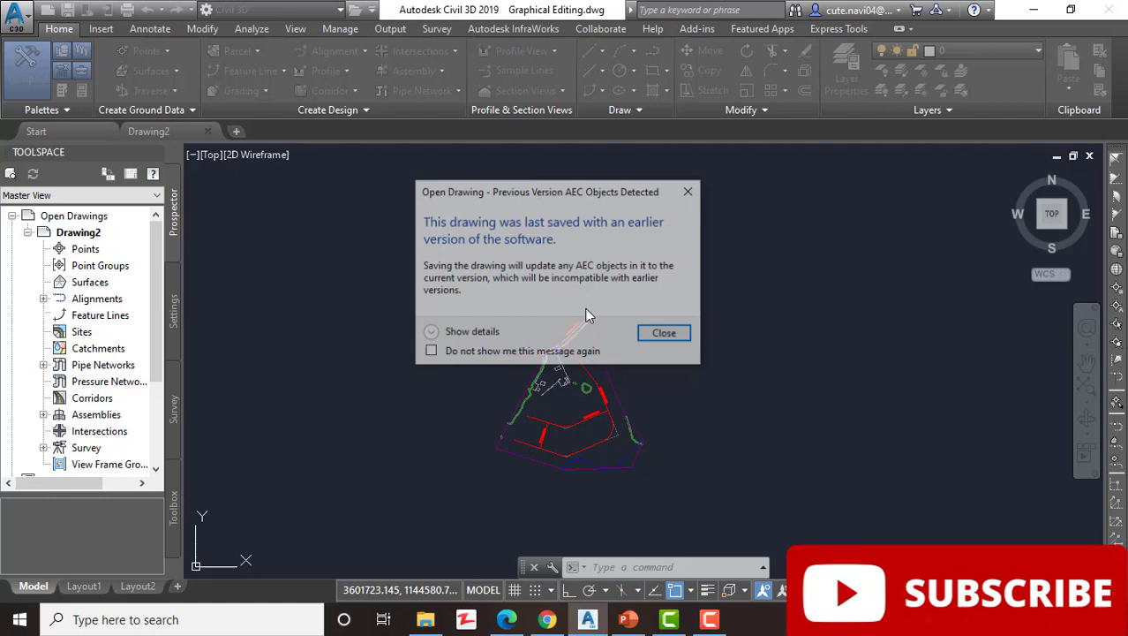
click(687, 192)
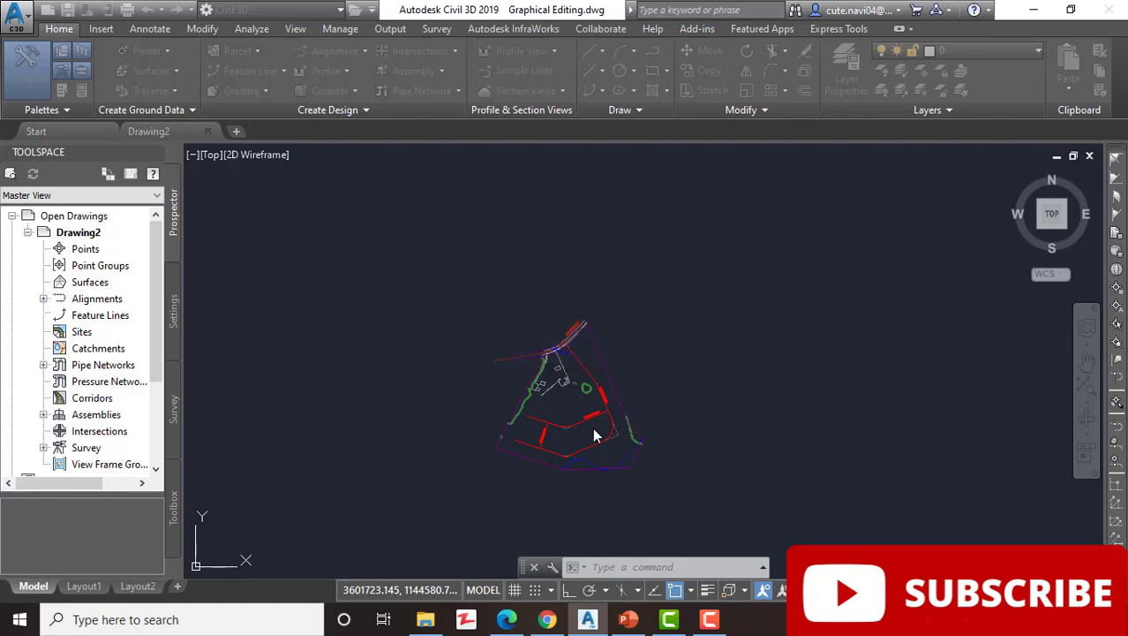
click(463, 376)
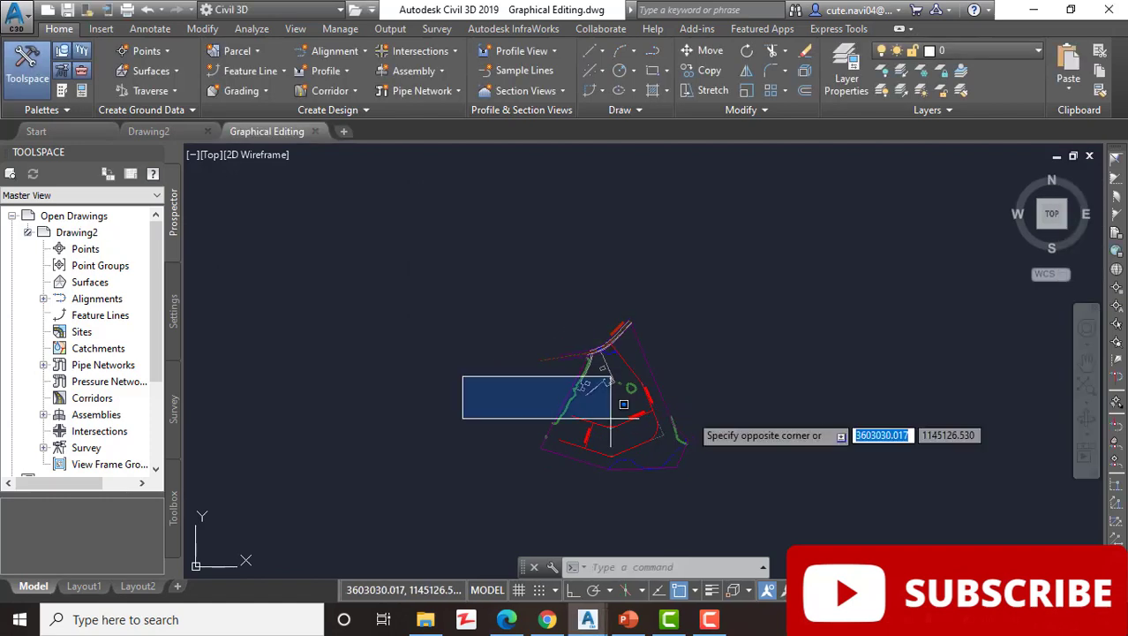
key(Escape)
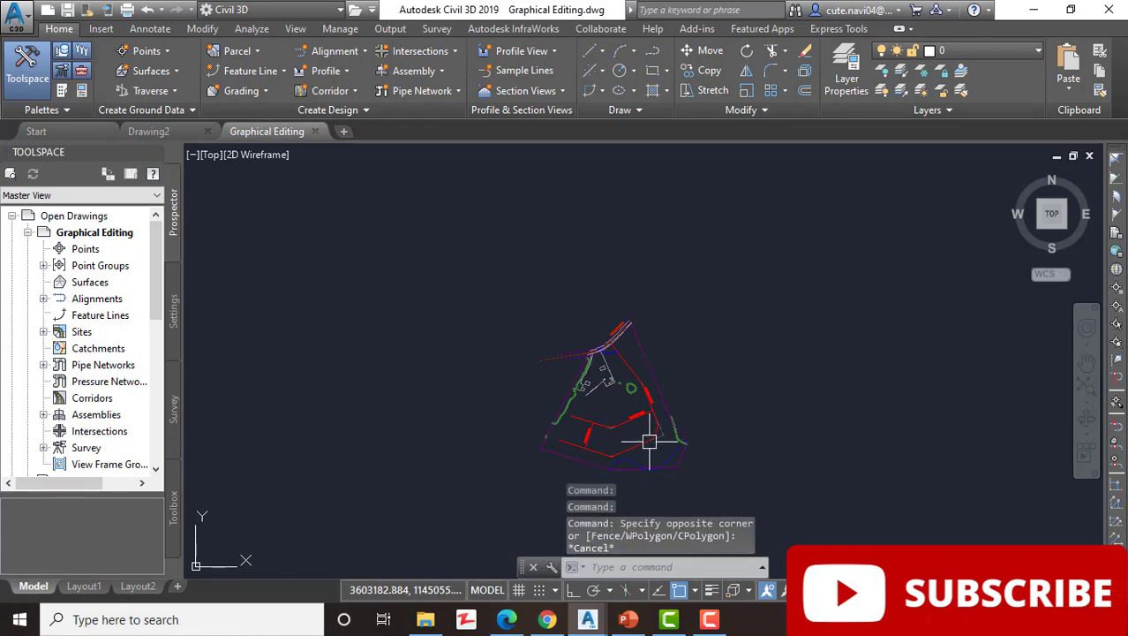
- Zoom and pan to frame Jordan Court, Madison Lane, the cul-de-sac and Logan Court
scroll(649, 442, up, 2)
scroll(658, 379, up, 3)
scroll(665, 316, up, 2)
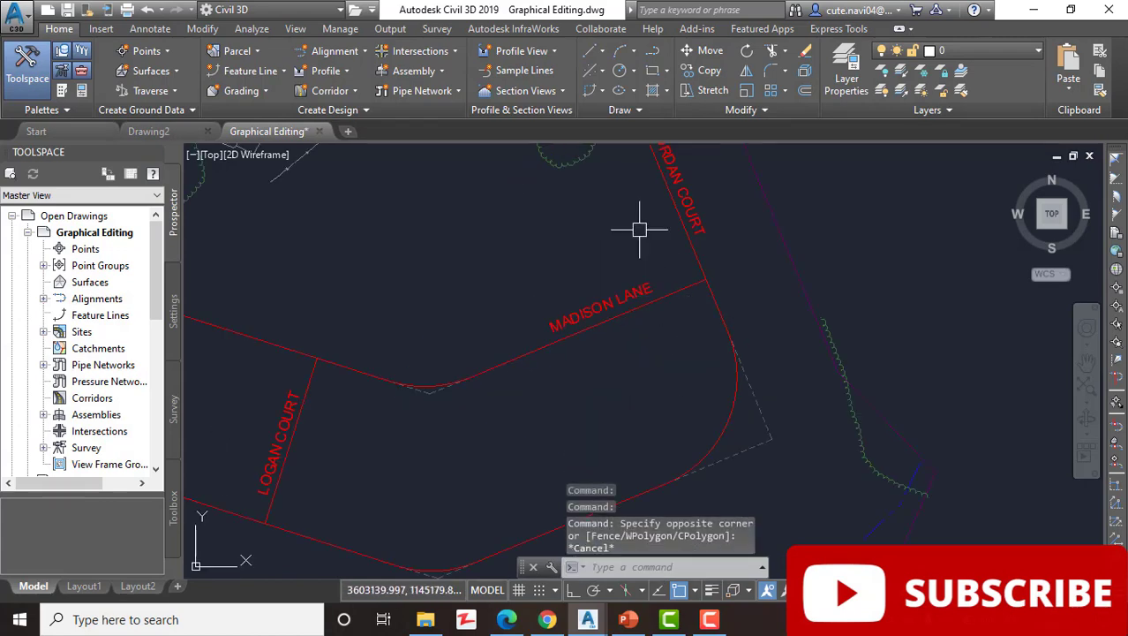
mouse_move(639, 229)
middle_down()
mouse_move(614, 371)
mouse_move(706, 234)
middle_up()
middle_drag(466, 435, 605, 260)
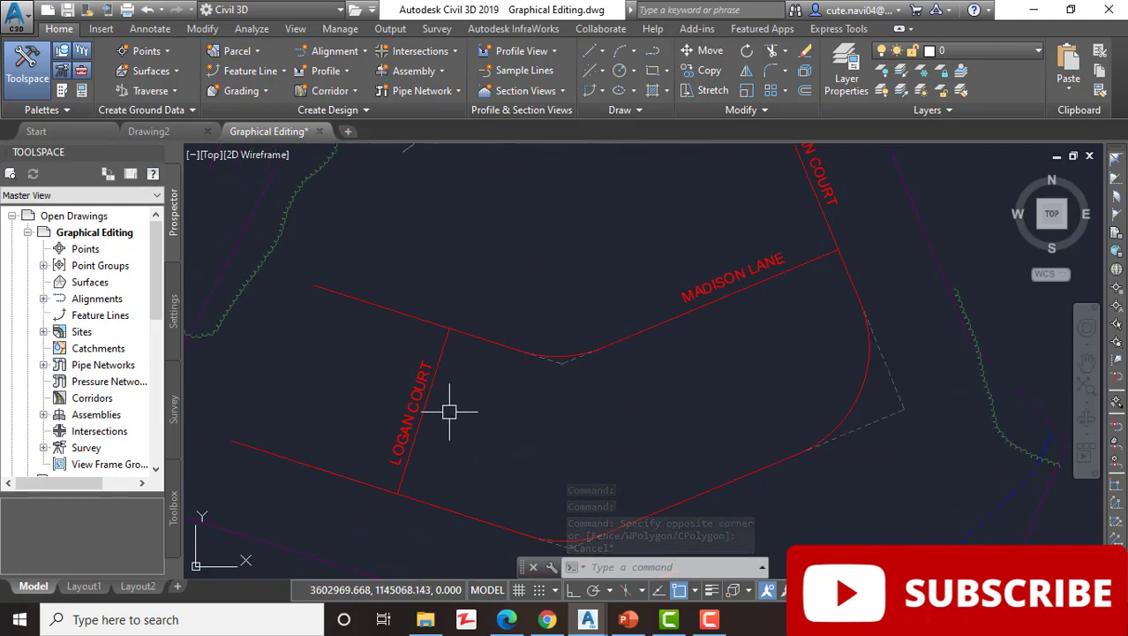
scroll(495, 406, down, 1)
scroll(579, 458, down, 2)
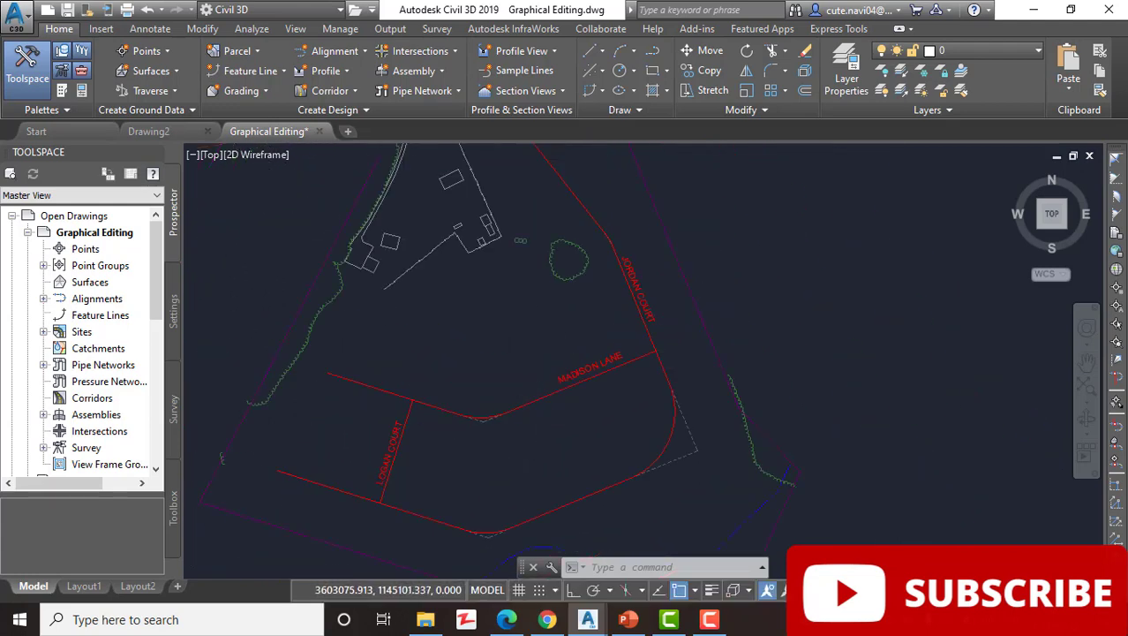
scroll(600, 424, up, 1)
scroll(600, 423, up, 1)
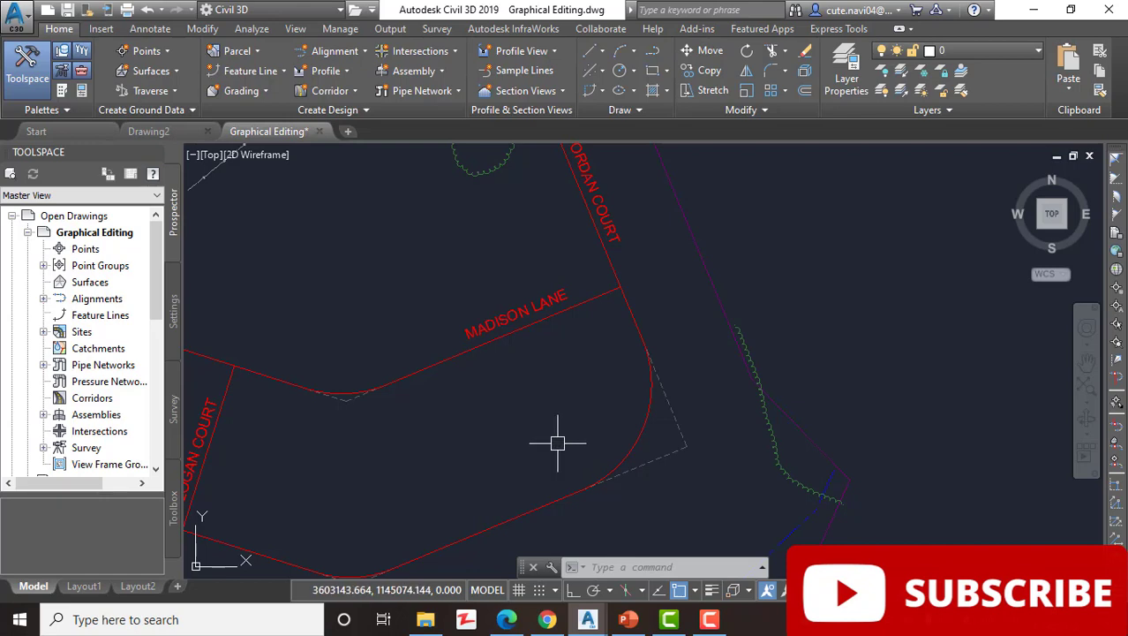
scroll(557, 442, down, 1)
scroll(549, 449, down, 1)
middle_drag(542, 365, 528, 420)
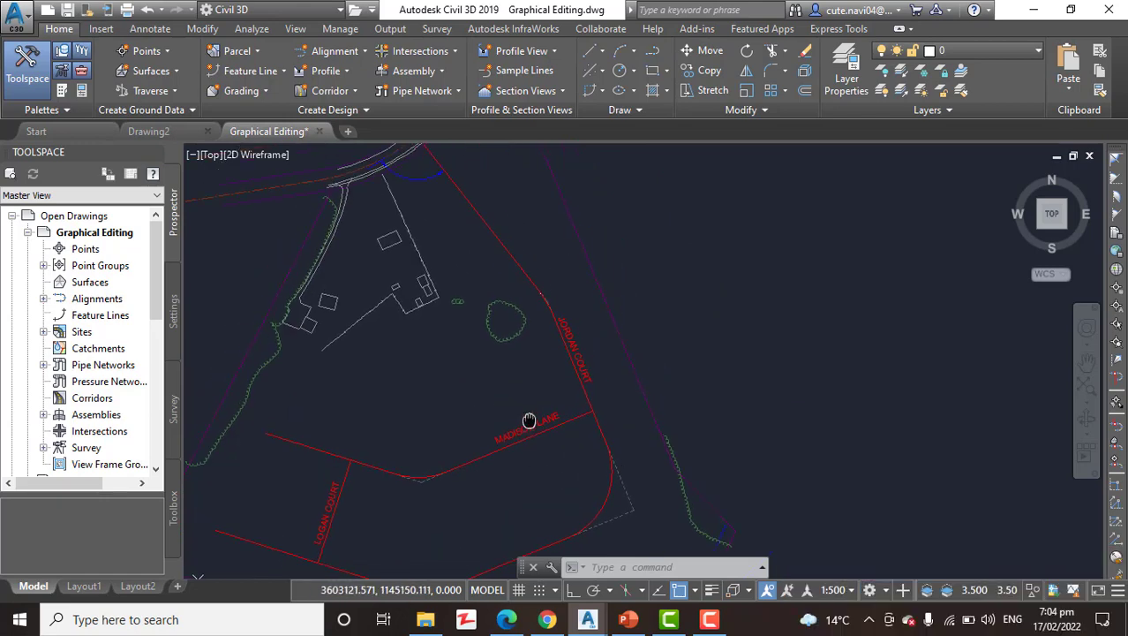
scroll(591, 409, up, 5)
- Select the Jordan Court alignment and centre the view on the PI by its curve
scroll(569, 389, up, 2)
click(585, 425)
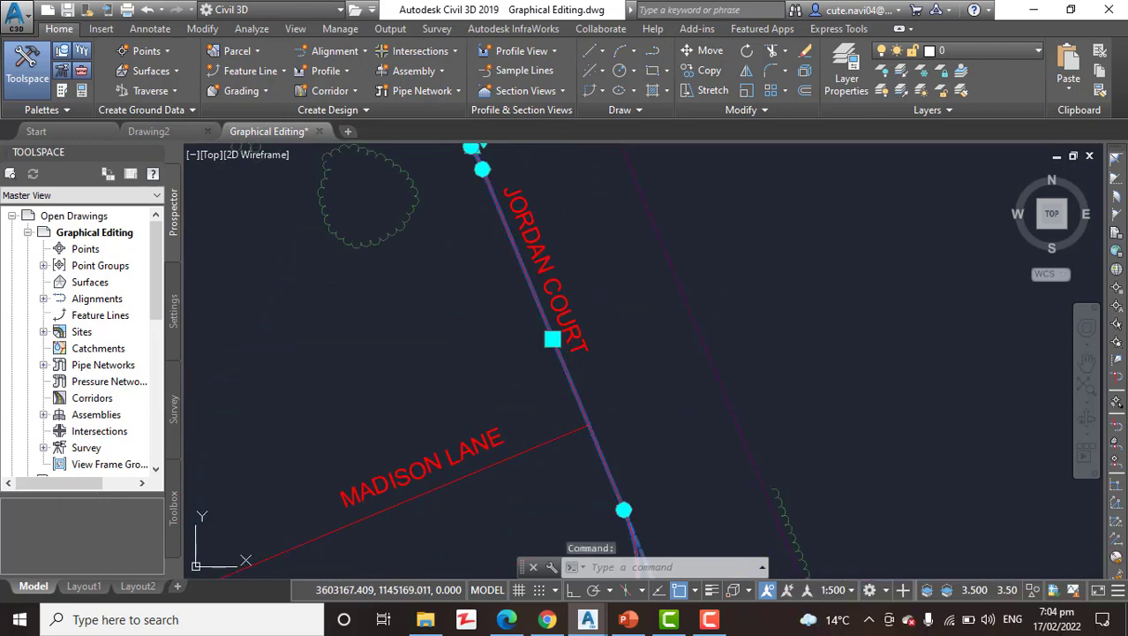
scroll(499, 368, down, 4)
middle_drag(458, 370, 534, 381)
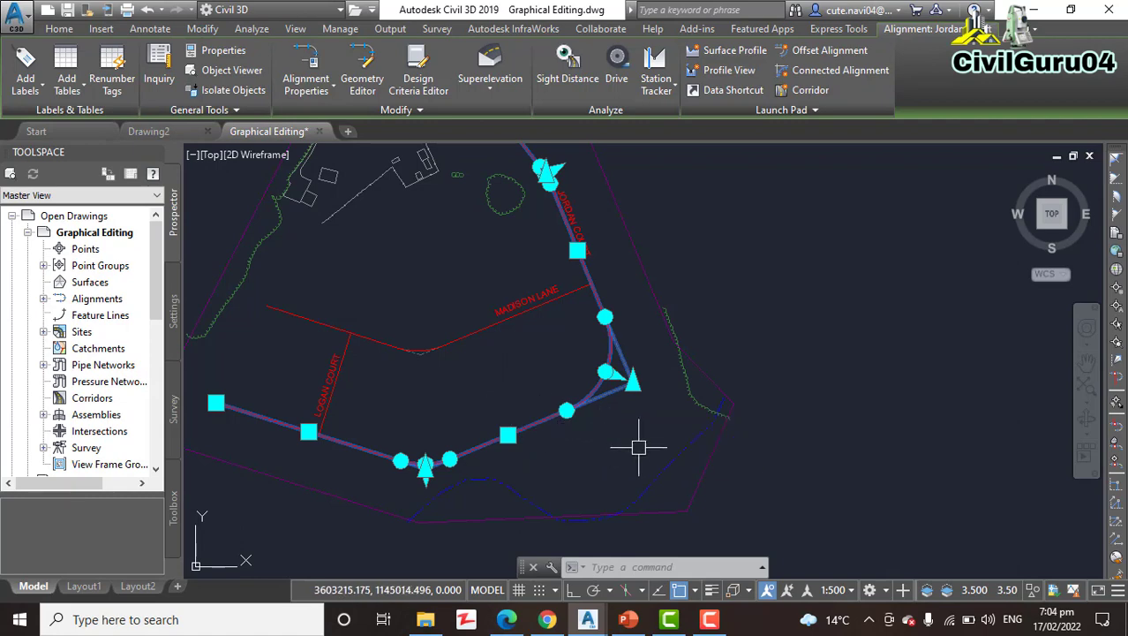
middle_drag(463, 318, 454, 416)
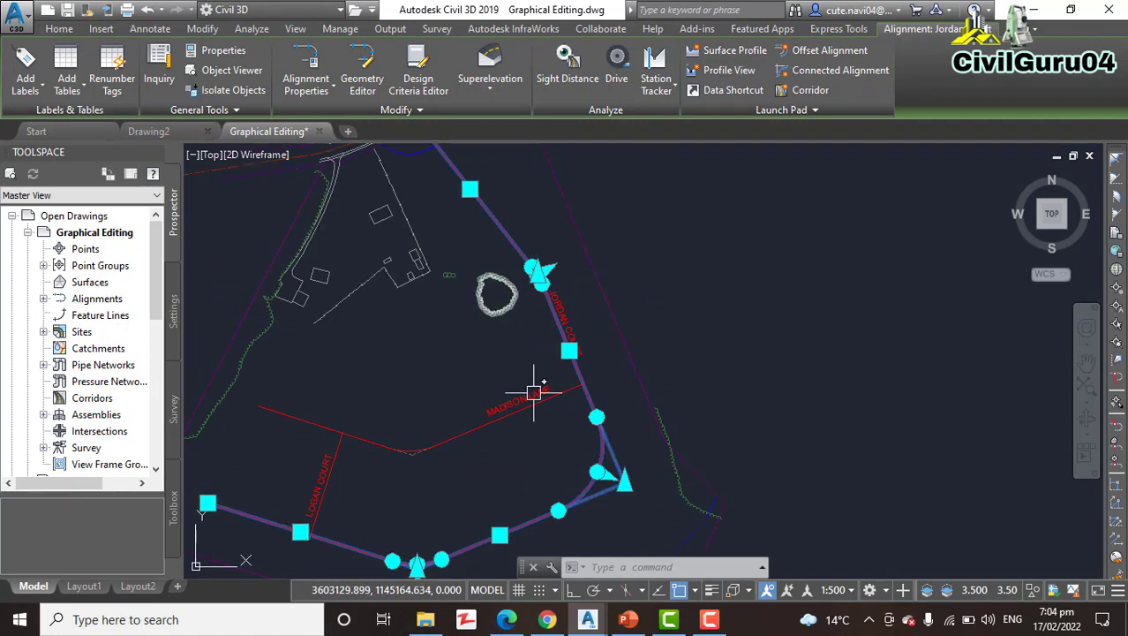
middle_drag(536, 460, 453, 313)
scroll(551, 316, up, 3)
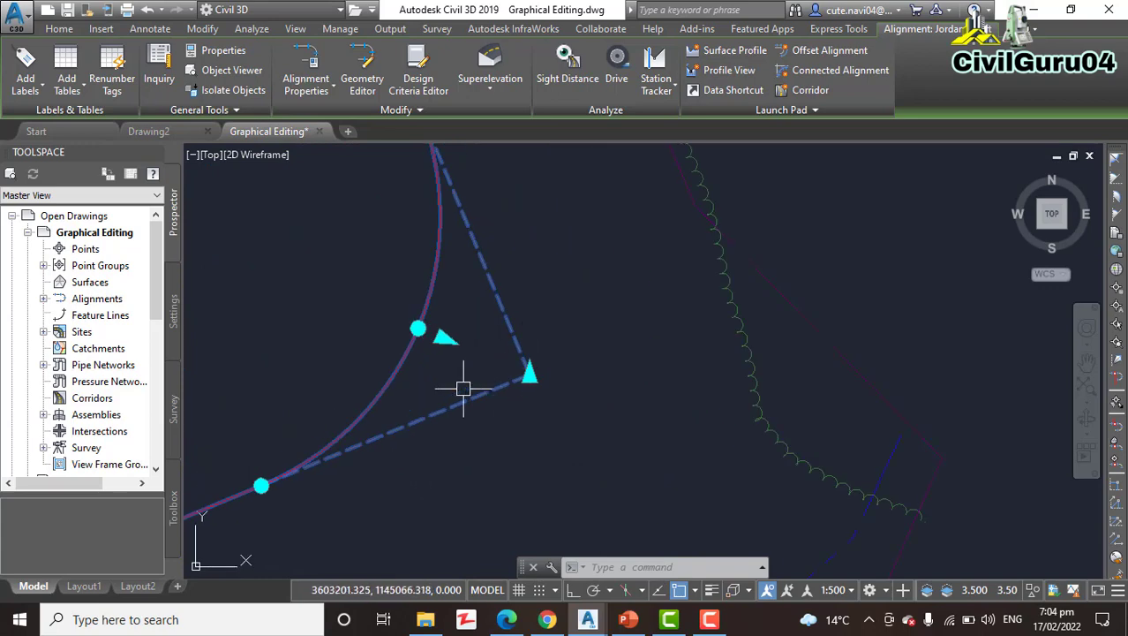
middle_drag(462, 388, 594, 388)
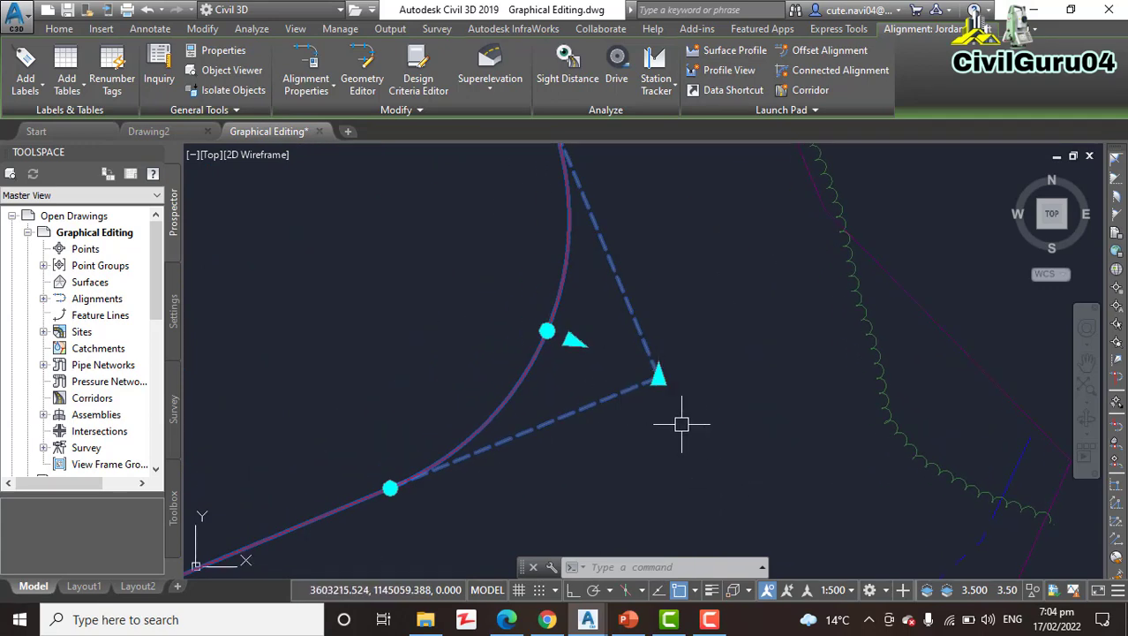
- Drag that triangular PI grip to a new position, reshaping the bend
click(659, 378)
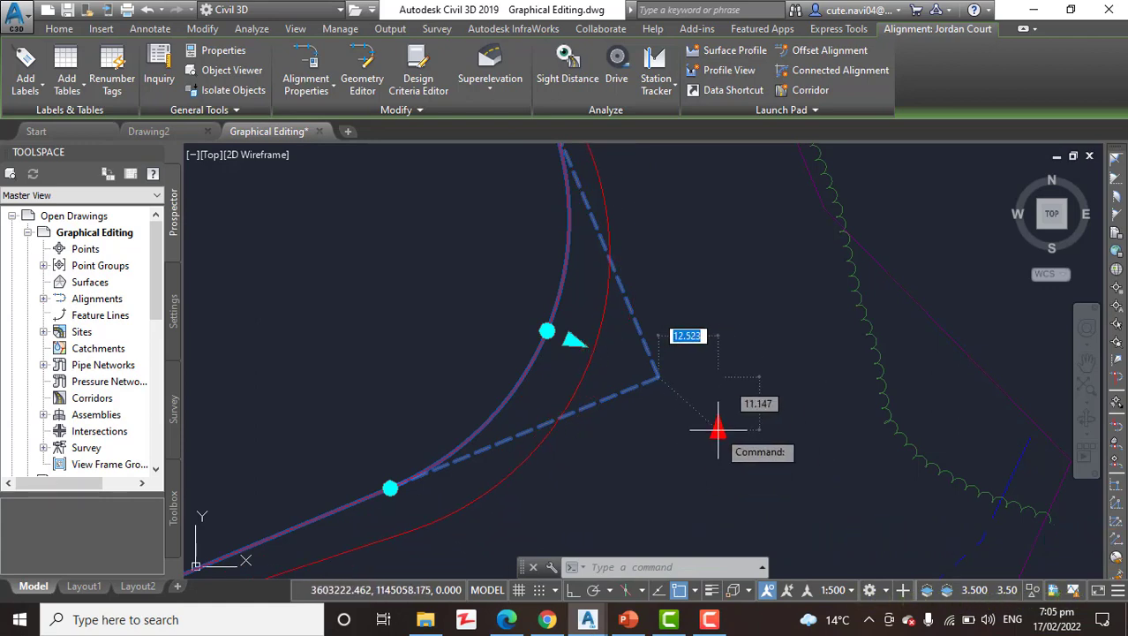
middle_drag(718, 430, 742, 360)
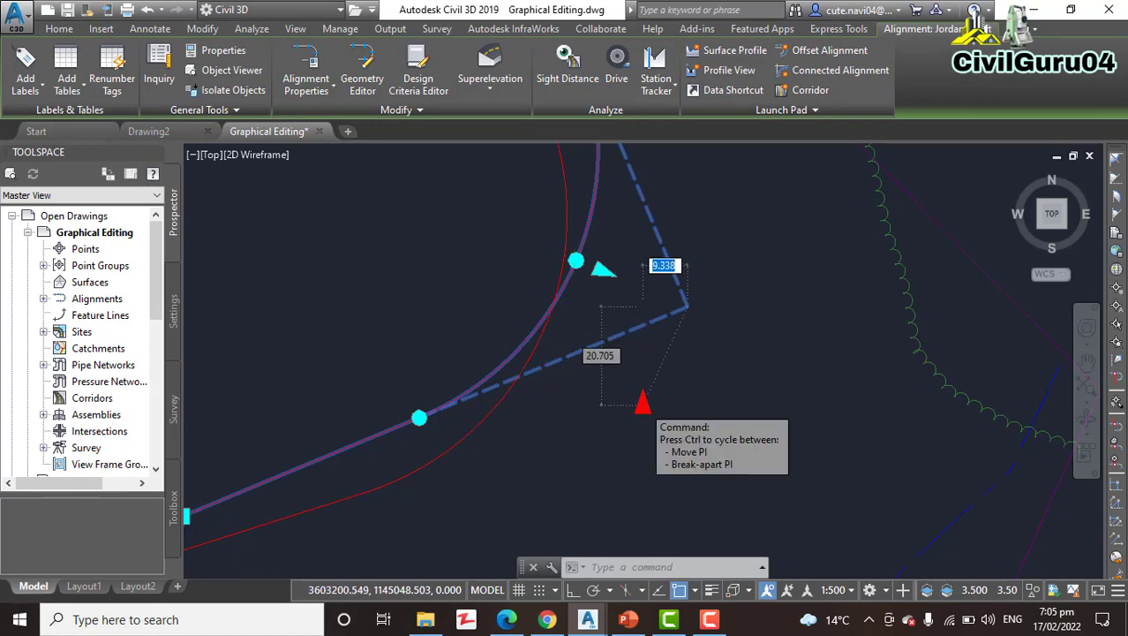
scroll(657, 430, down, 3)
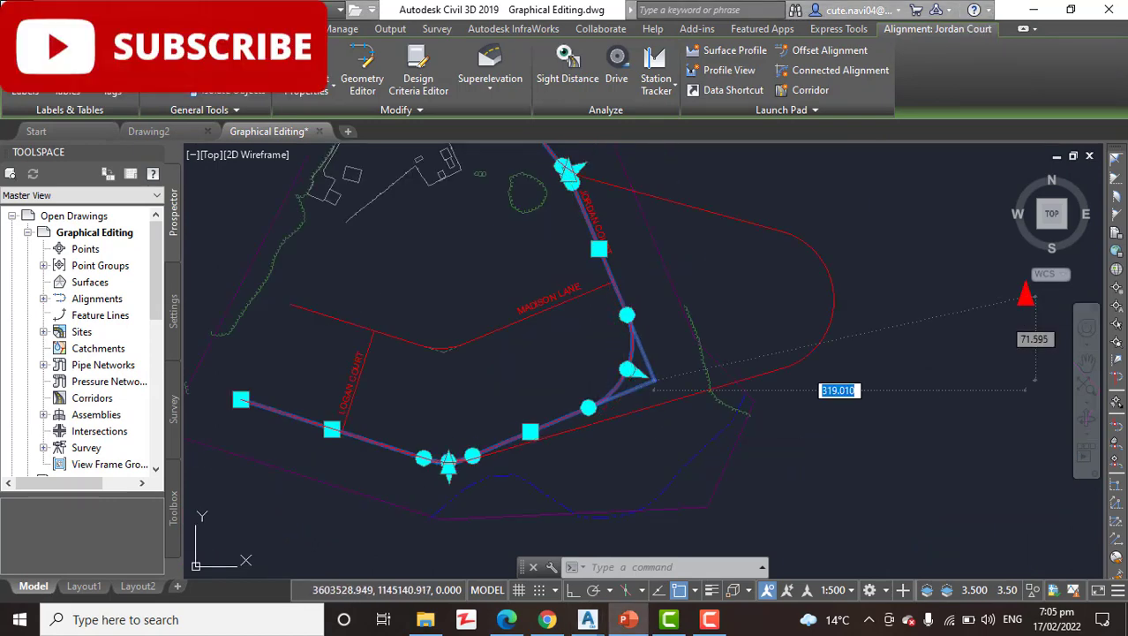
click(661, 436)
scroll(660, 436, up, 4)
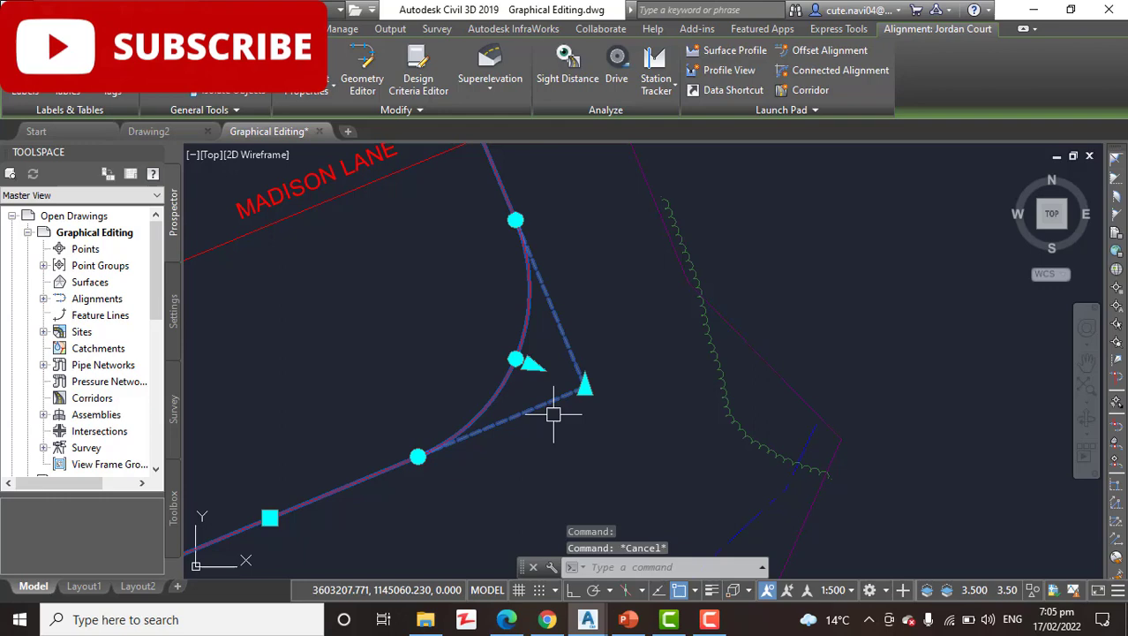
scroll(474, 381, up, 2)
middle_drag(468, 388, 560, 396)
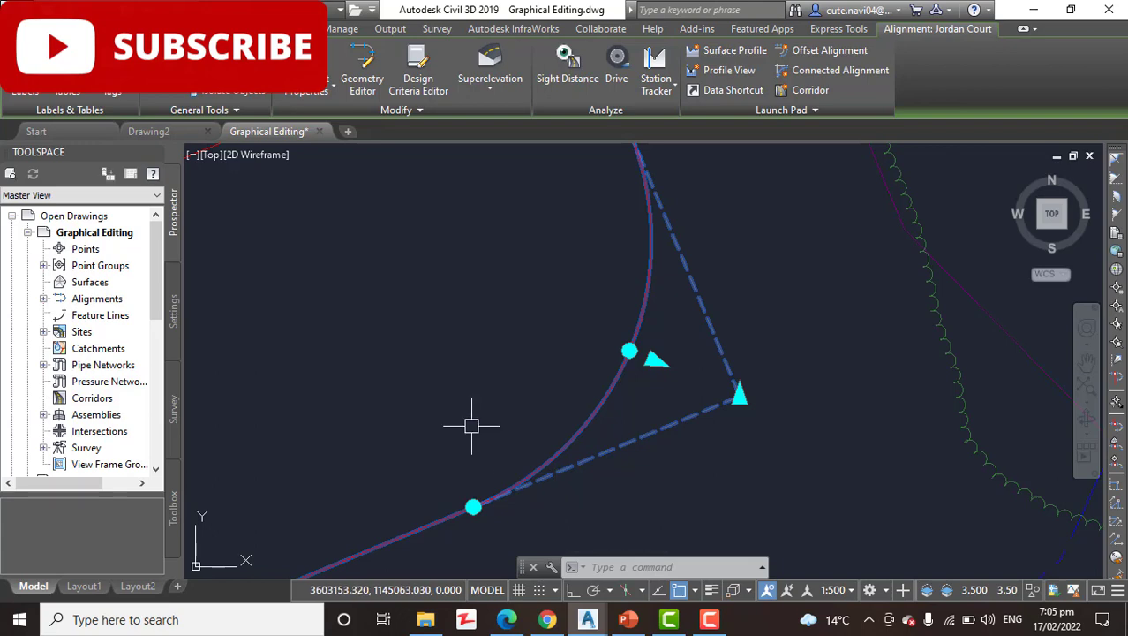
middle_drag(471, 426, 518, 379)
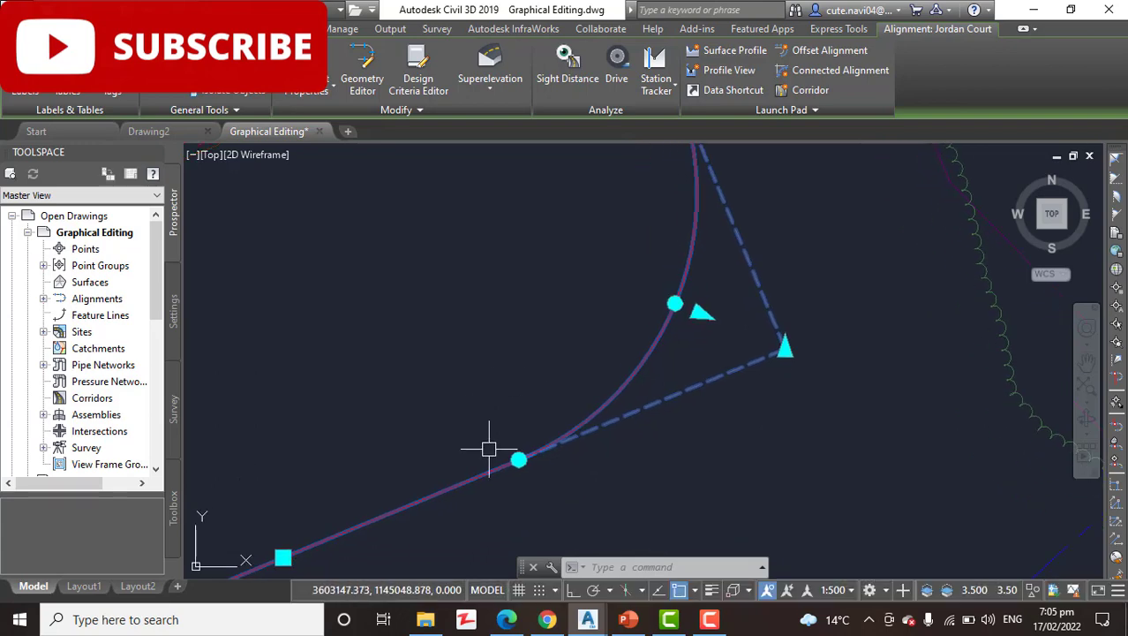
mouse_move(489, 450)
middle_down()
mouse_move(540, 566)
mouse_move(641, 392)
middle_up()
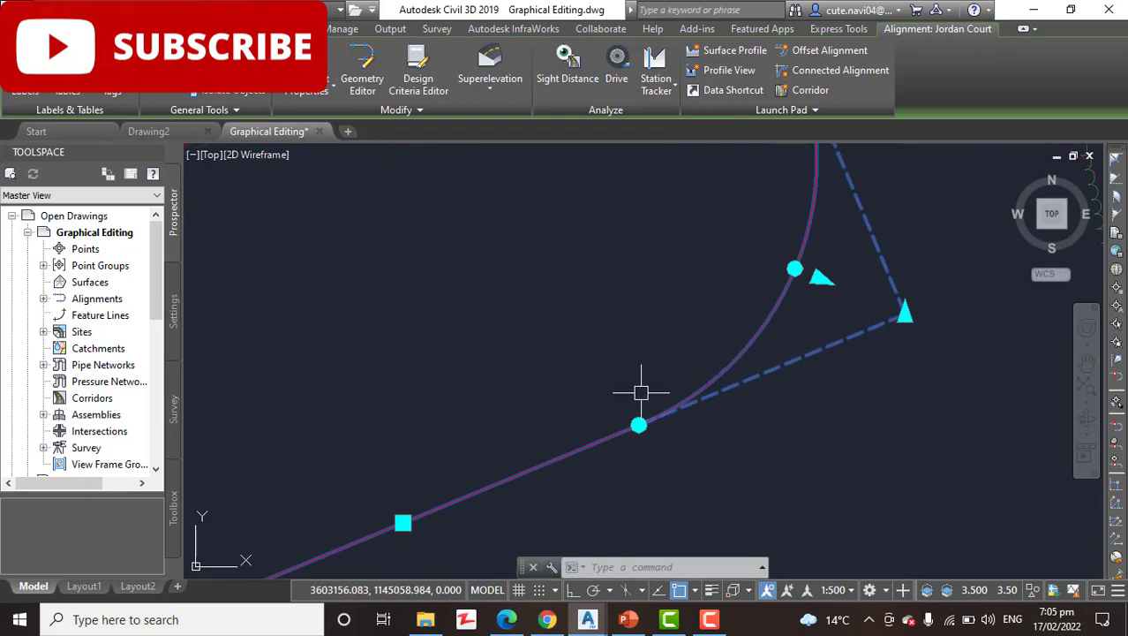
scroll(623, 436, up, 3)
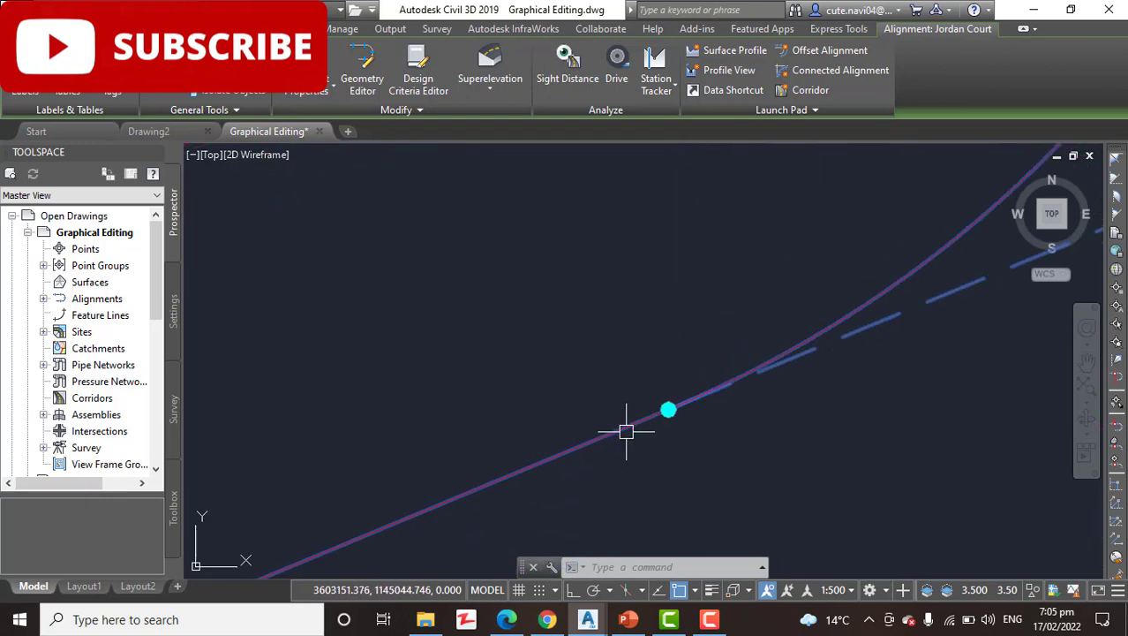
click(668, 409)
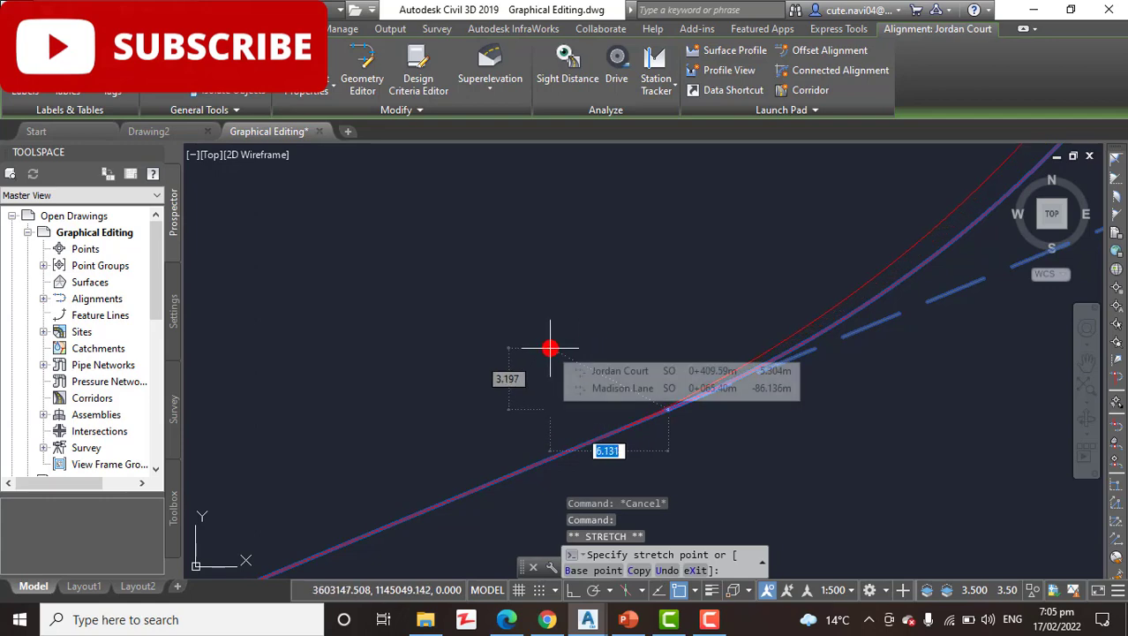
scroll(535, 351, down, 3)
middle_drag(527, 342, 563, 425)
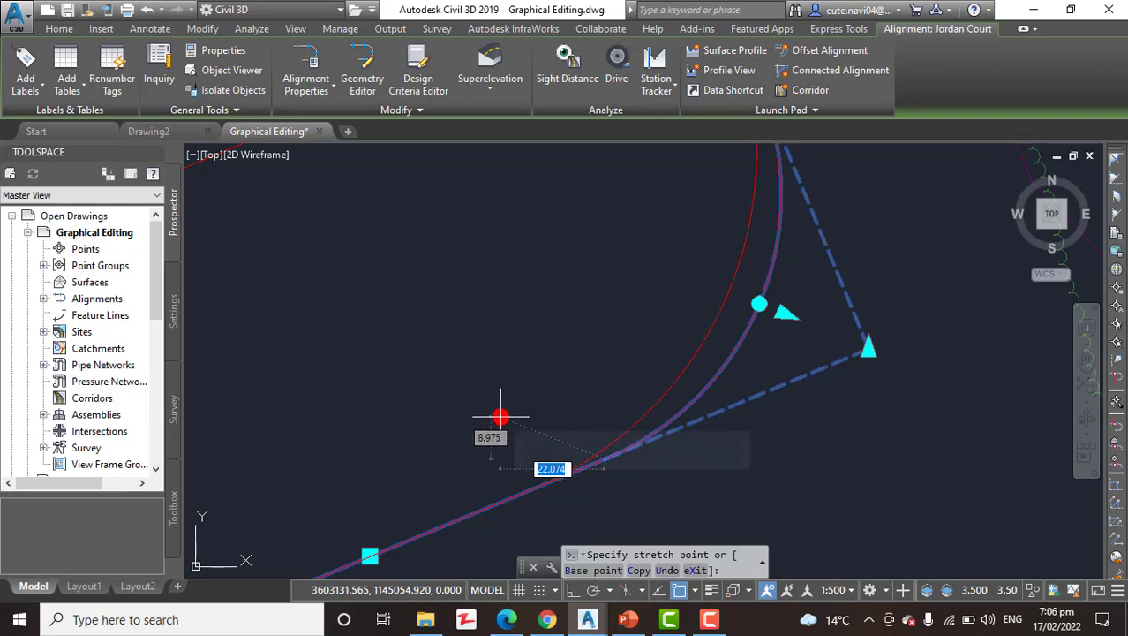
scroll(521, 432, down, 3)
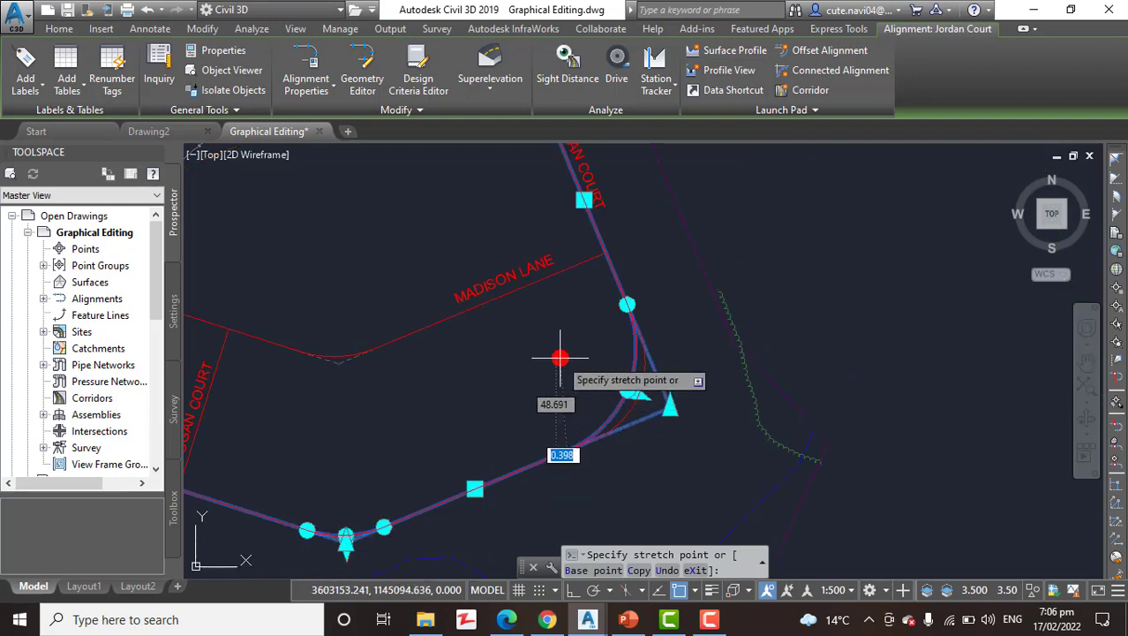
scroll(574, 360, up, 2)
scroll(609, 393, up, 2)
scroll(560, 434, down, 2)
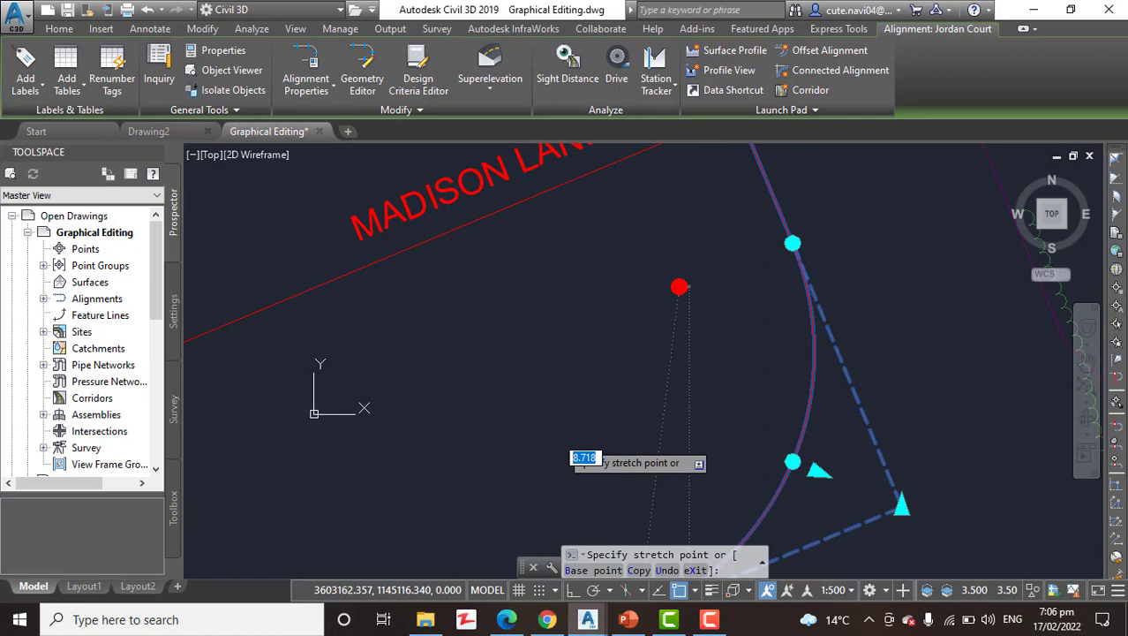
scroll(639, 346, up, 2)
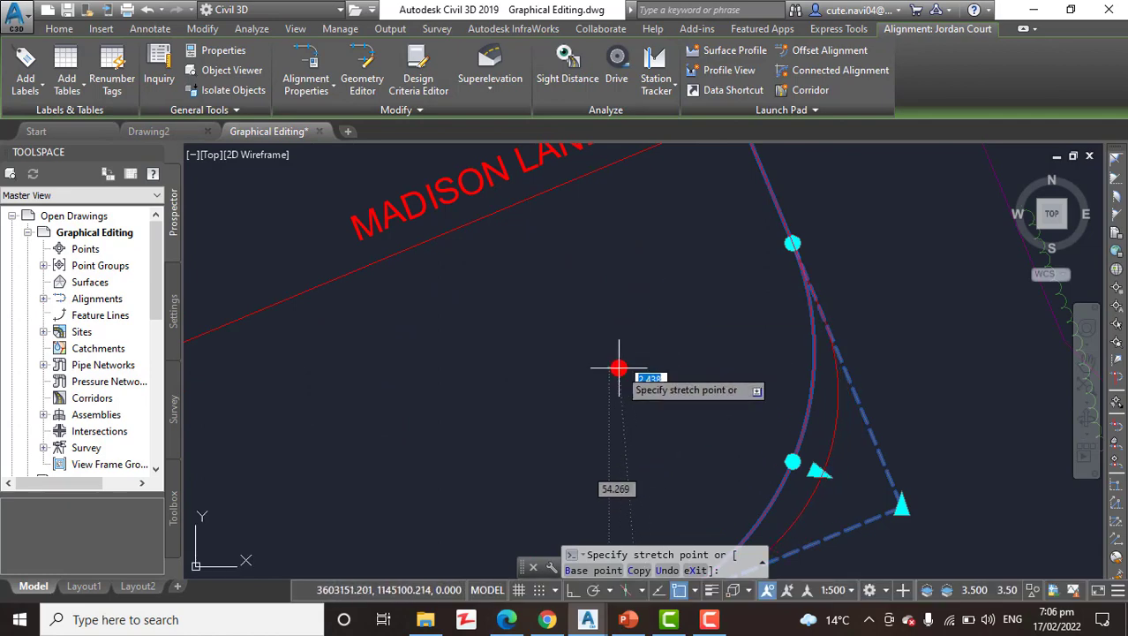
scroll(660, 302, up, 2)
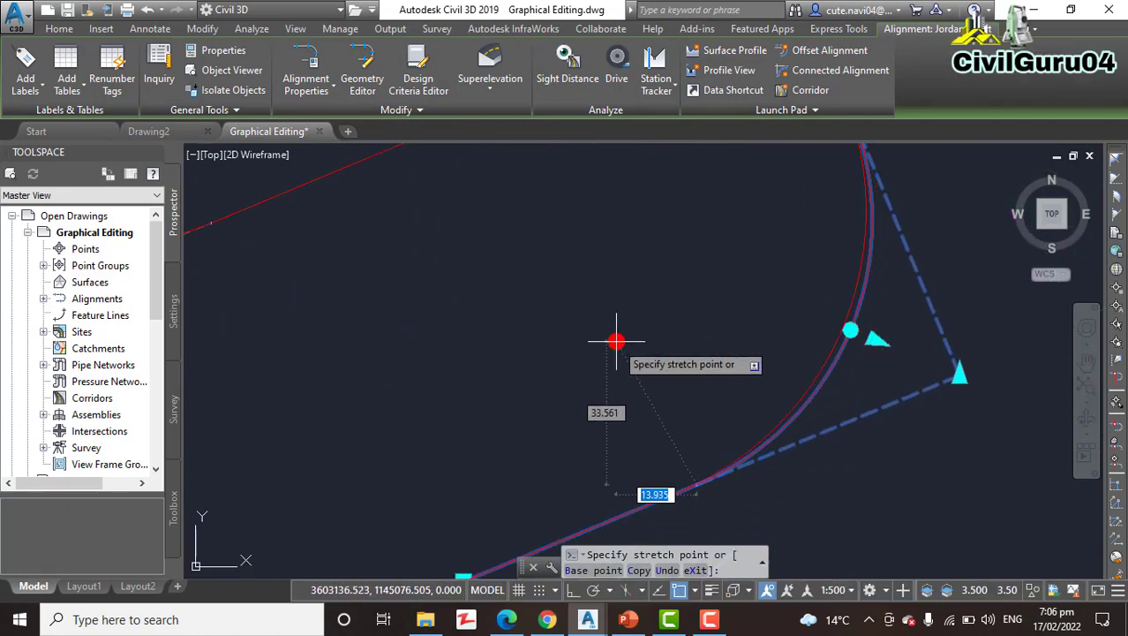
scroll(617, 341, up, 1)
scroll(604, 234, down, 1)
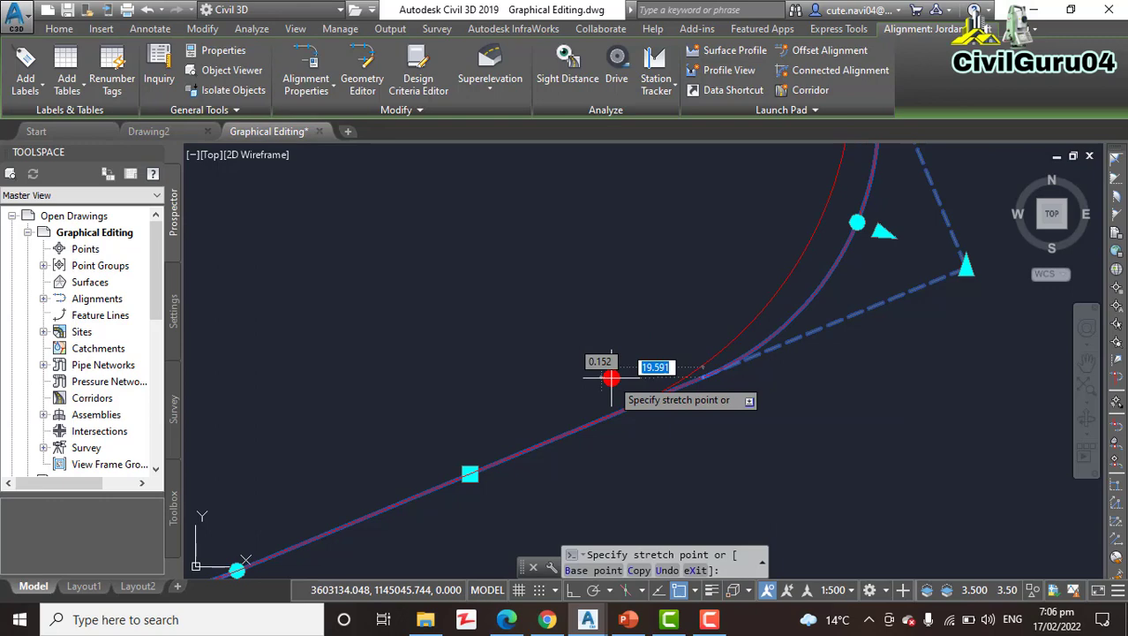
scroll(603, 373, down, 2)
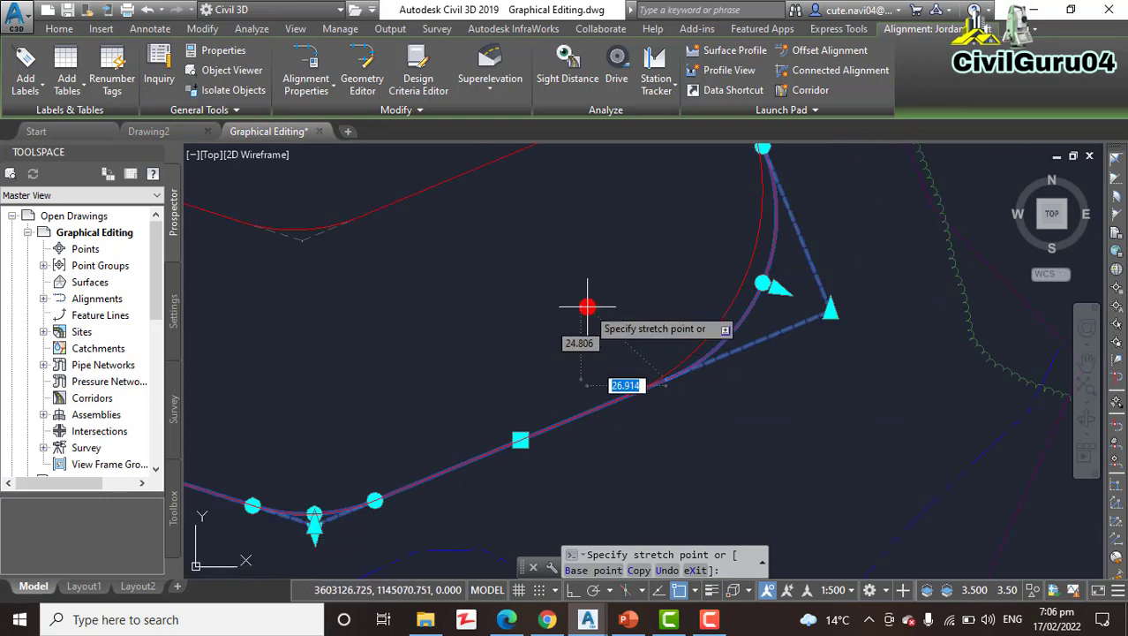
key(Escape)
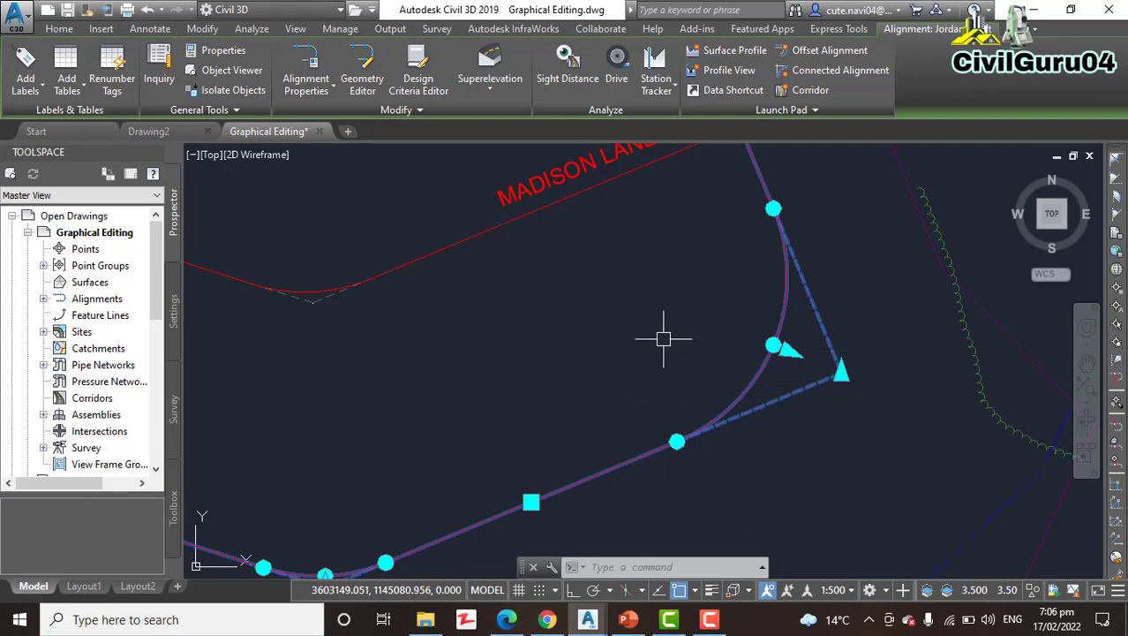
scroll(775, 293, up, 2)
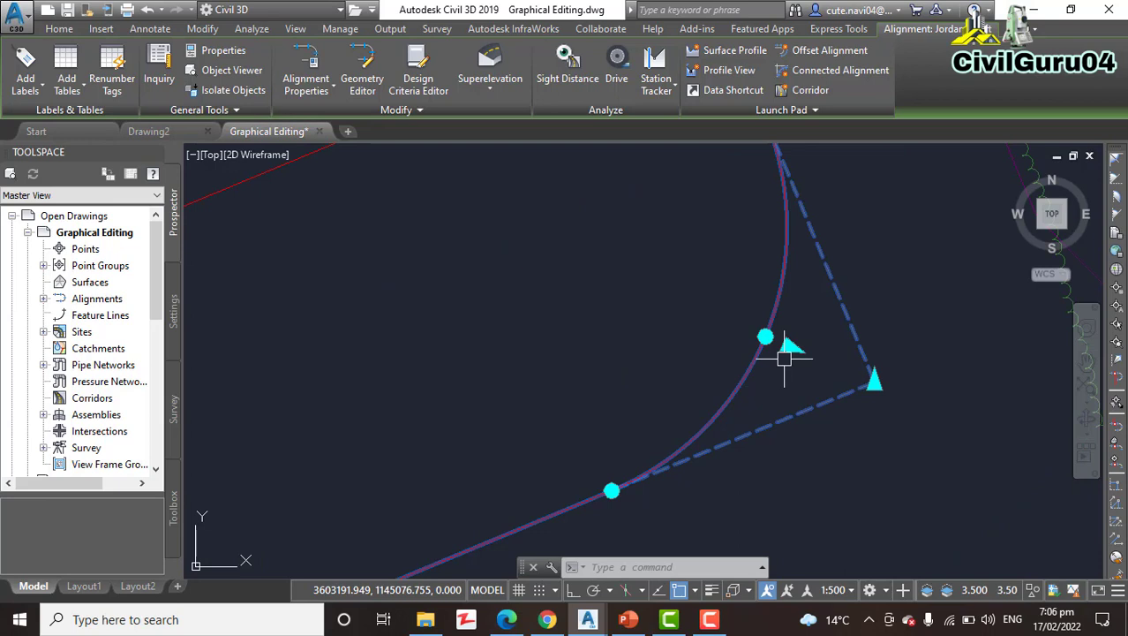
scroll(768, 301, up, 3)
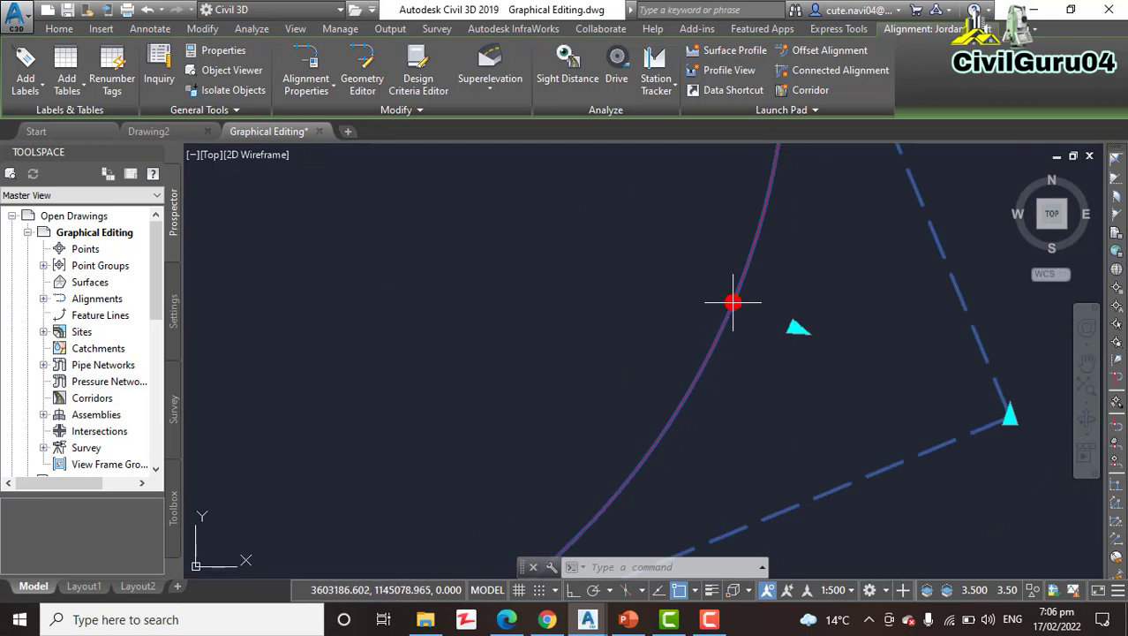
click(733, 301)
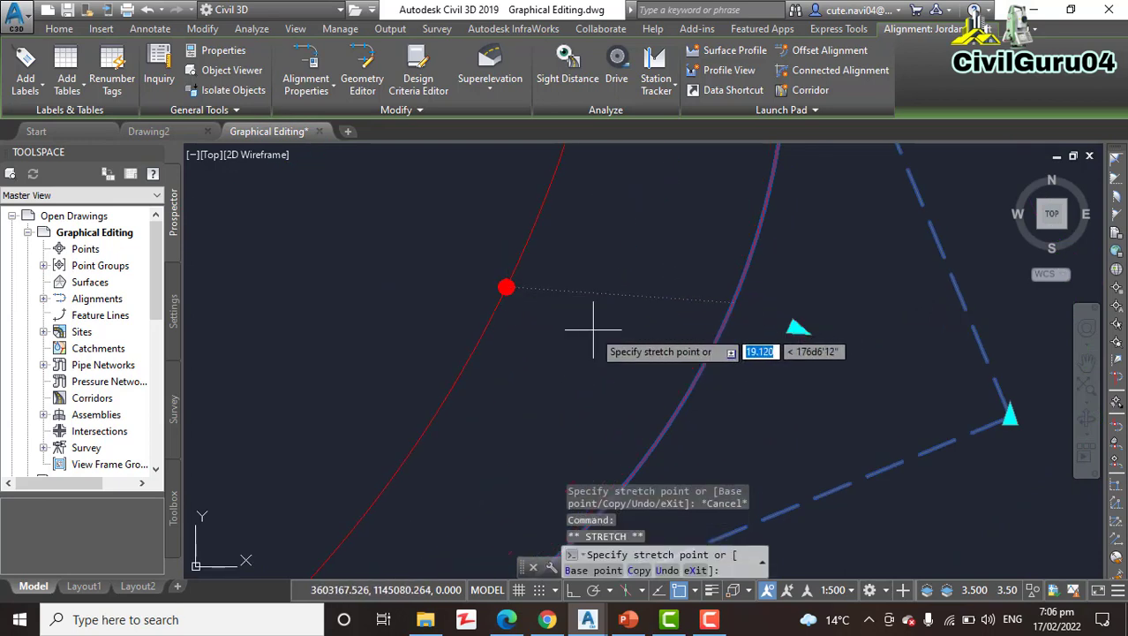
middle_drag(584, 320, 711, 388)
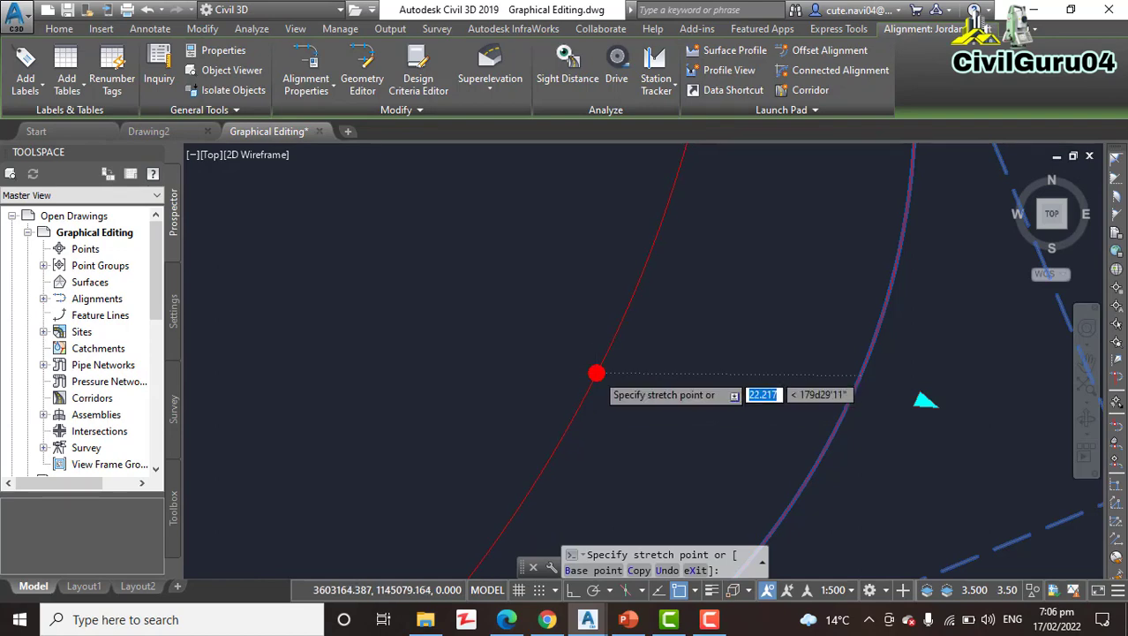
scroll(597, 374, down, 3)
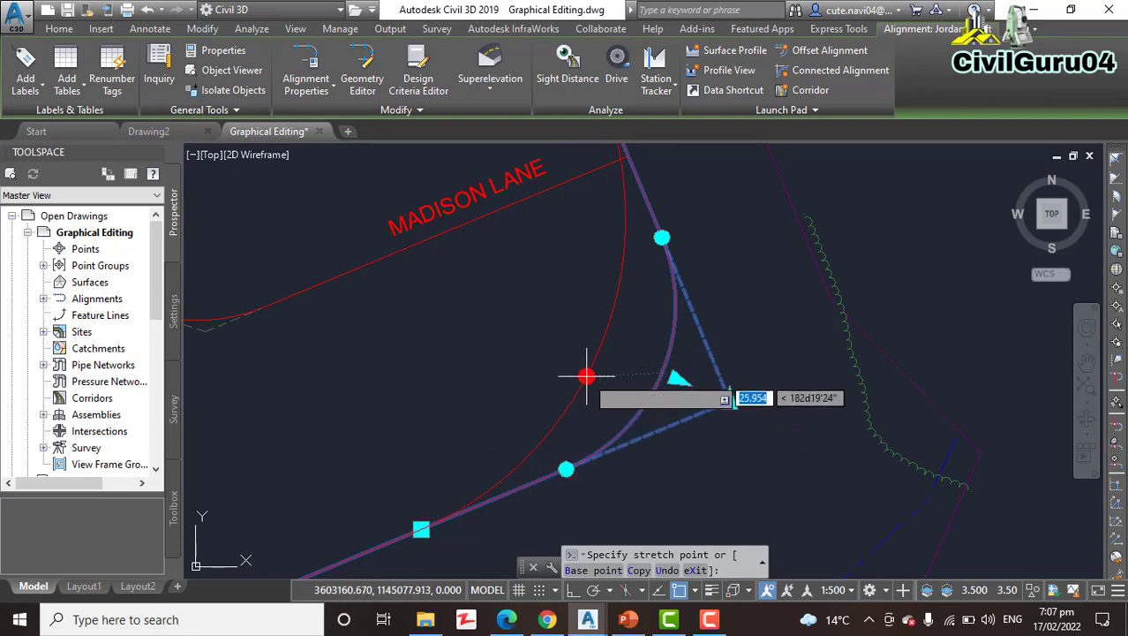
middle_drag(586, 371, 644, 405)
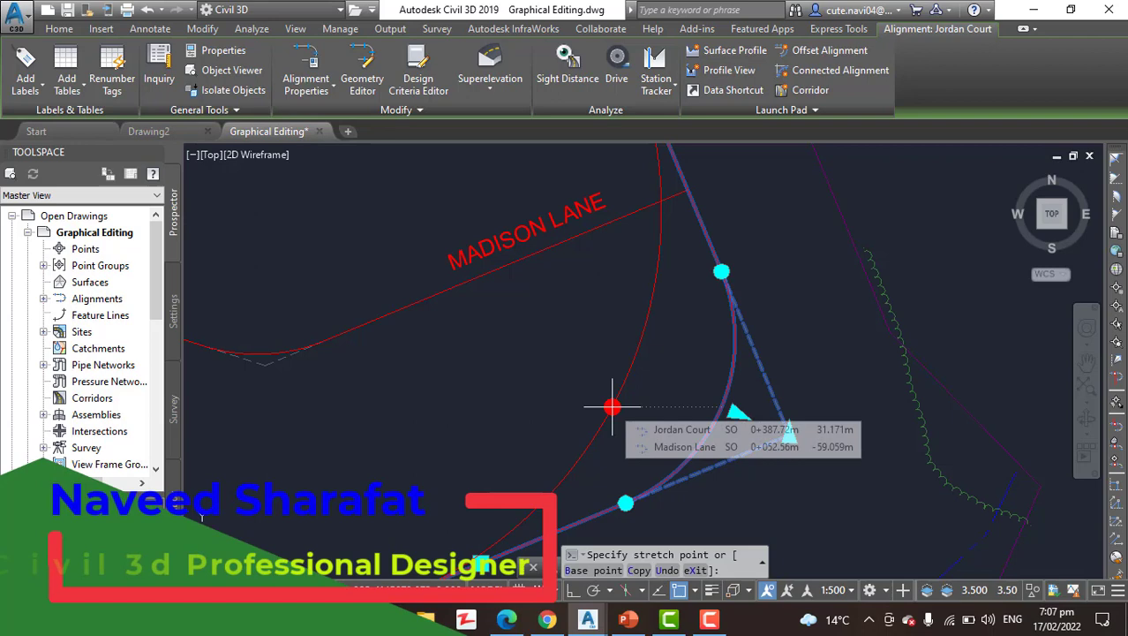
key(Escape)
middle_drag(612, 407, 670, 267)
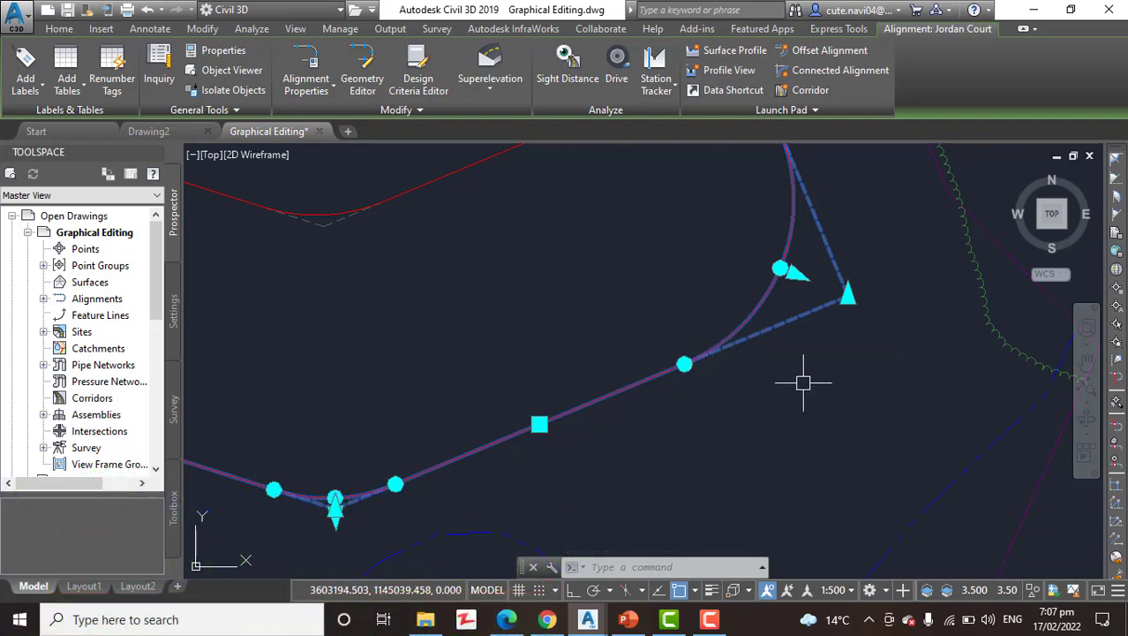
scroll(834, 251, up, 3)
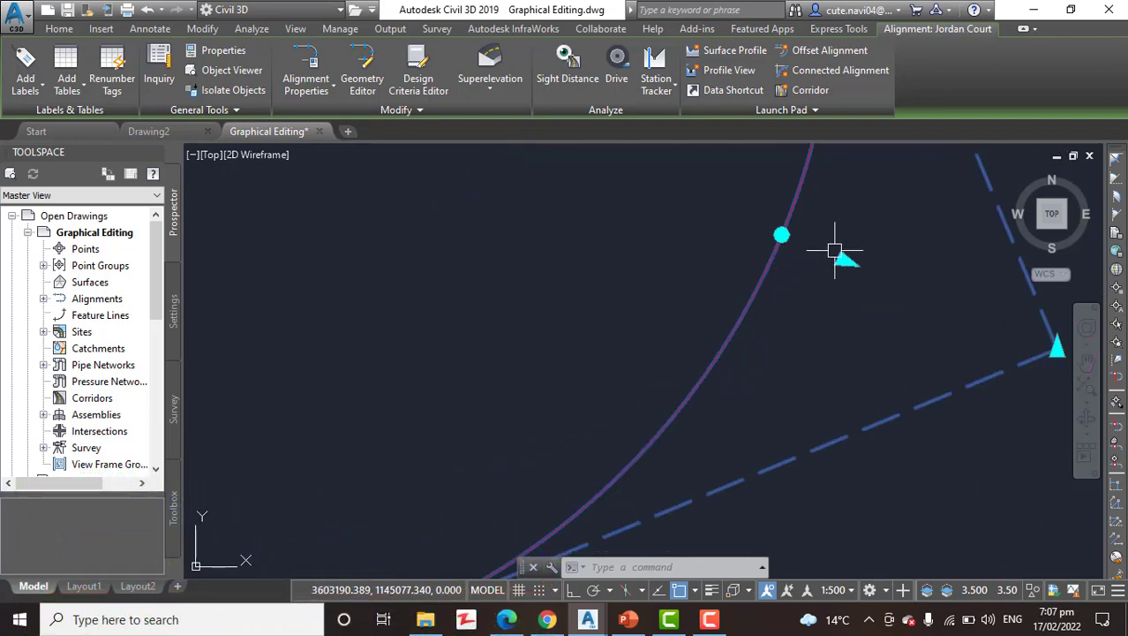
middle_drag(728, 258, 637, 415)
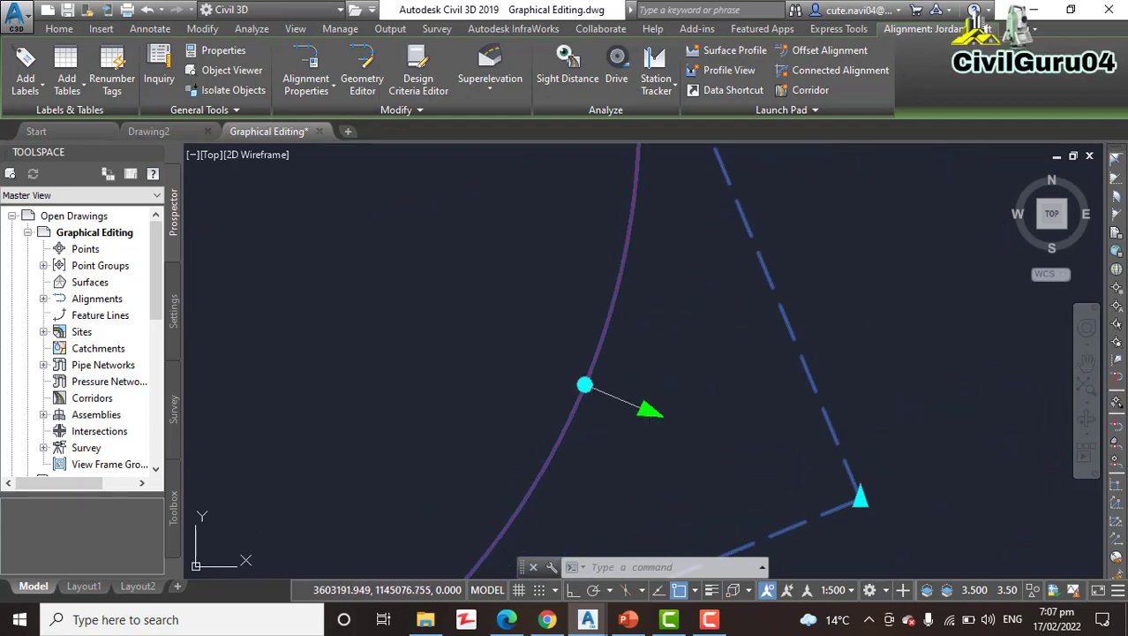
click(649, 409)
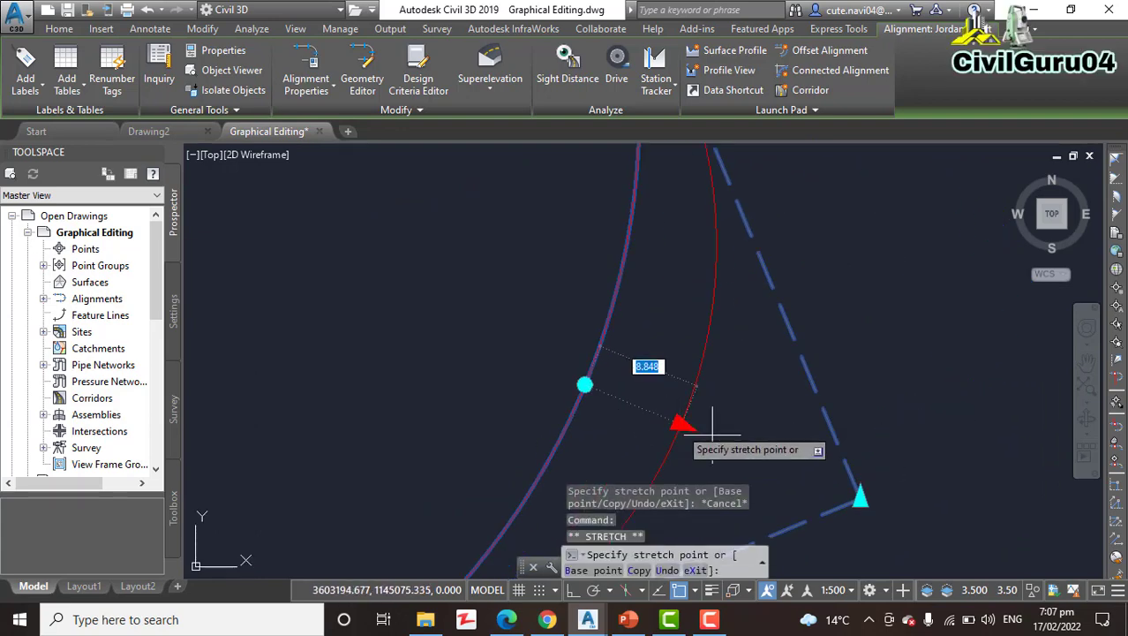
middle_drag(778, 407, 698, 285)
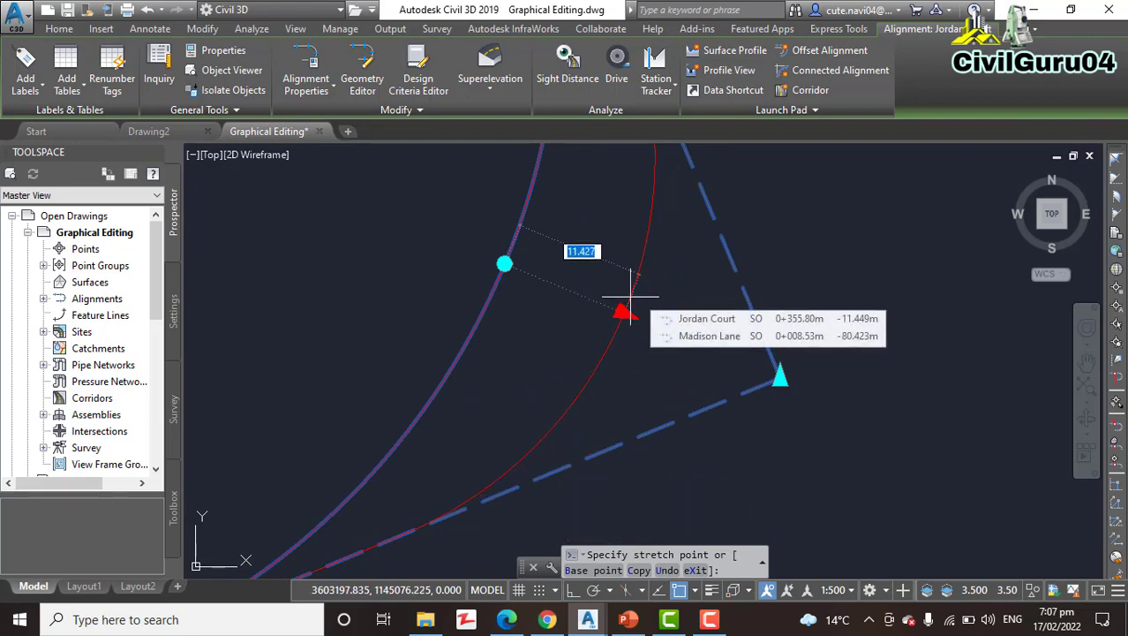
mouse_move(630, 296)
middle_down()
mouse_move(567, 271)
mouse_move(666, 146)
middle_up()
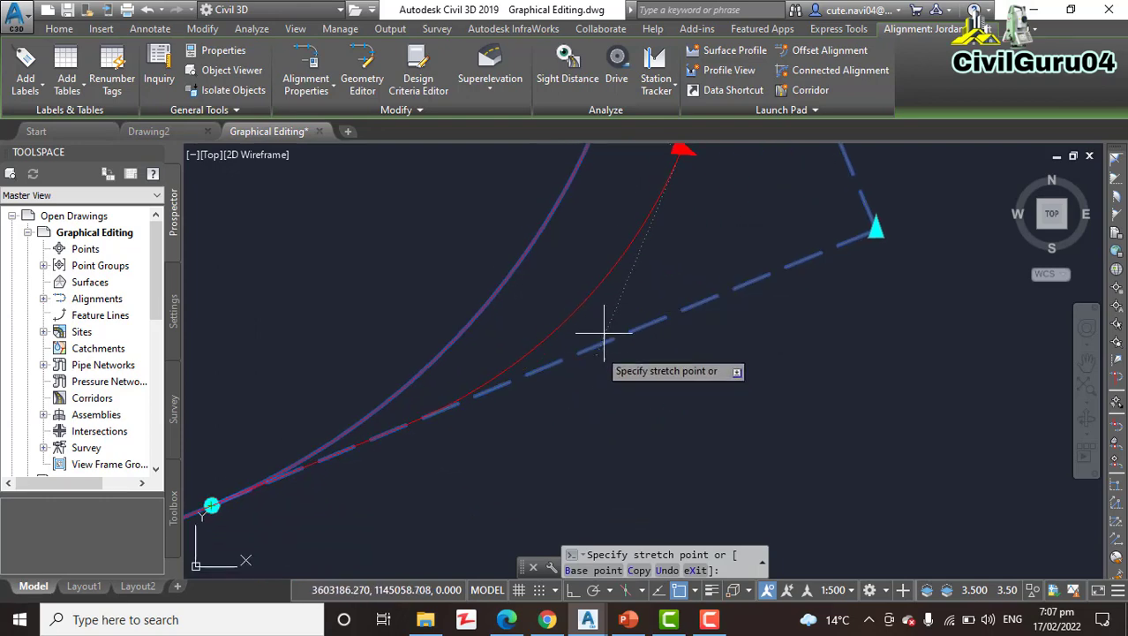
middle_drag(599, 328, 565, 422)
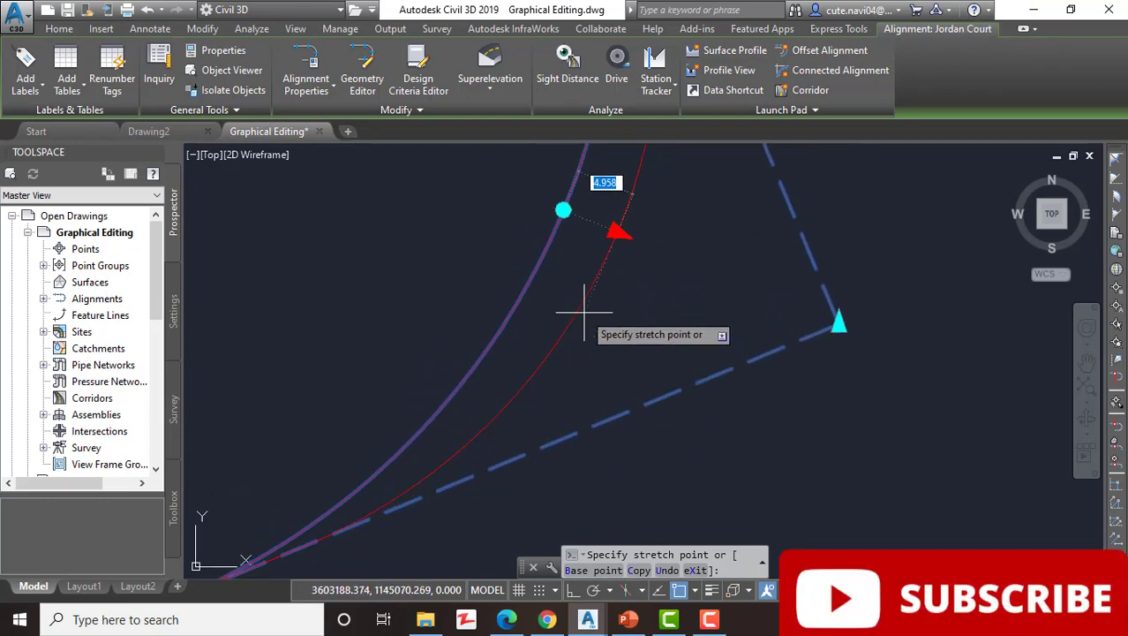
scroll(583, 311, down, 2)
middle_drag(594, 308, 604, 370)
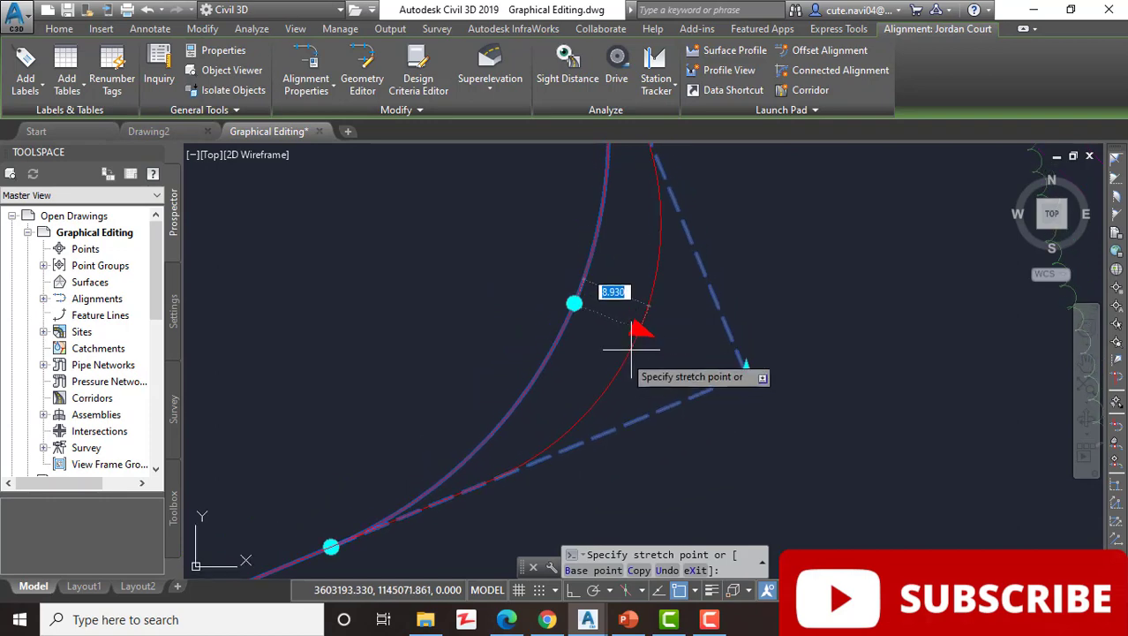
scroll(622, 320, down, 2)
scroll(609, 310, up, 2)
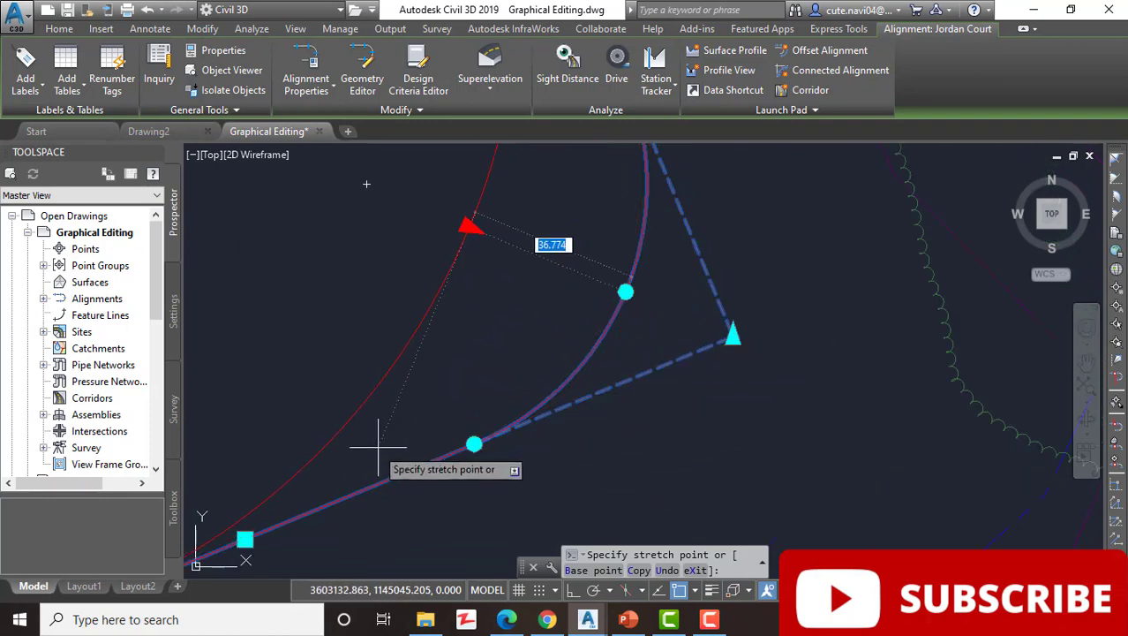
scroll(676, 328, up, 2)
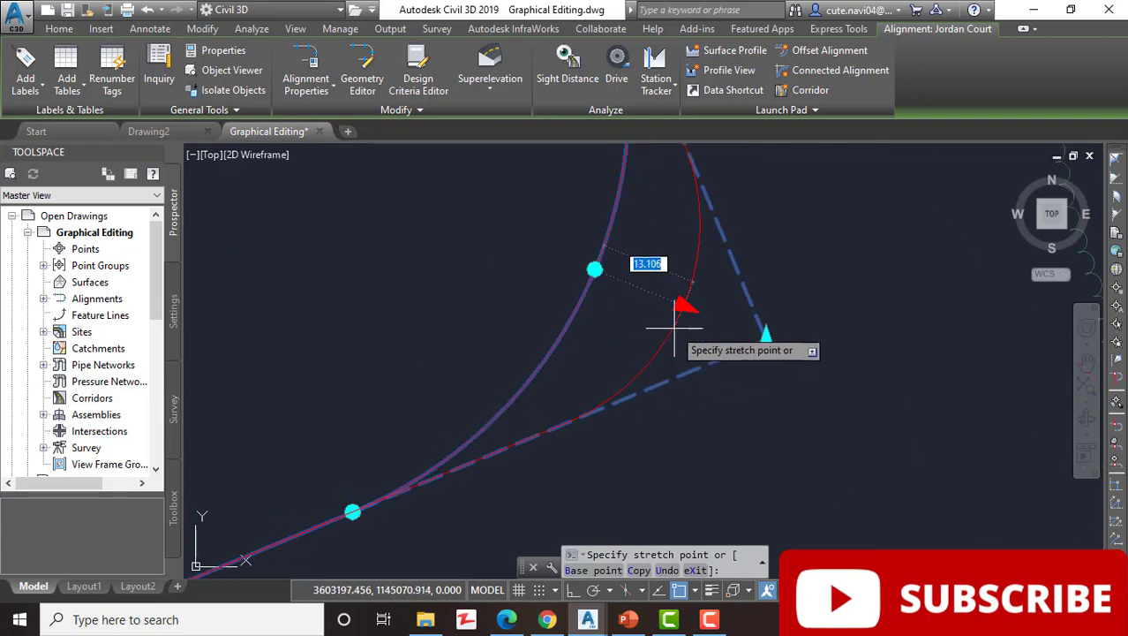
scroll(671, 328, up, 2)
scroll(662, 331, down, 2)
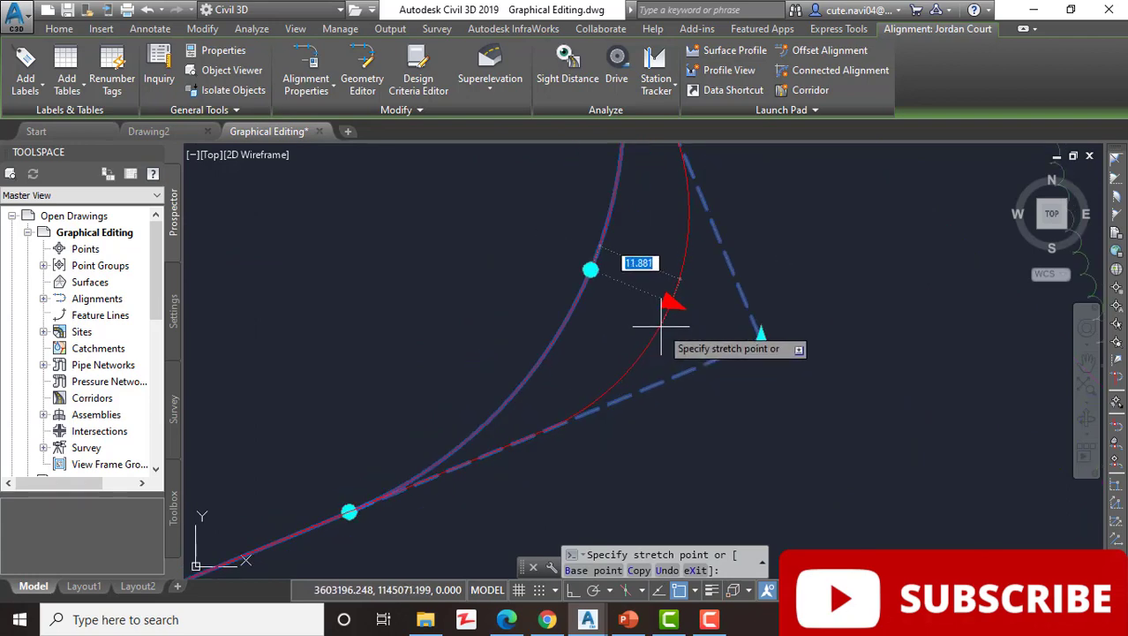
scroll(654, 325, up, 2)
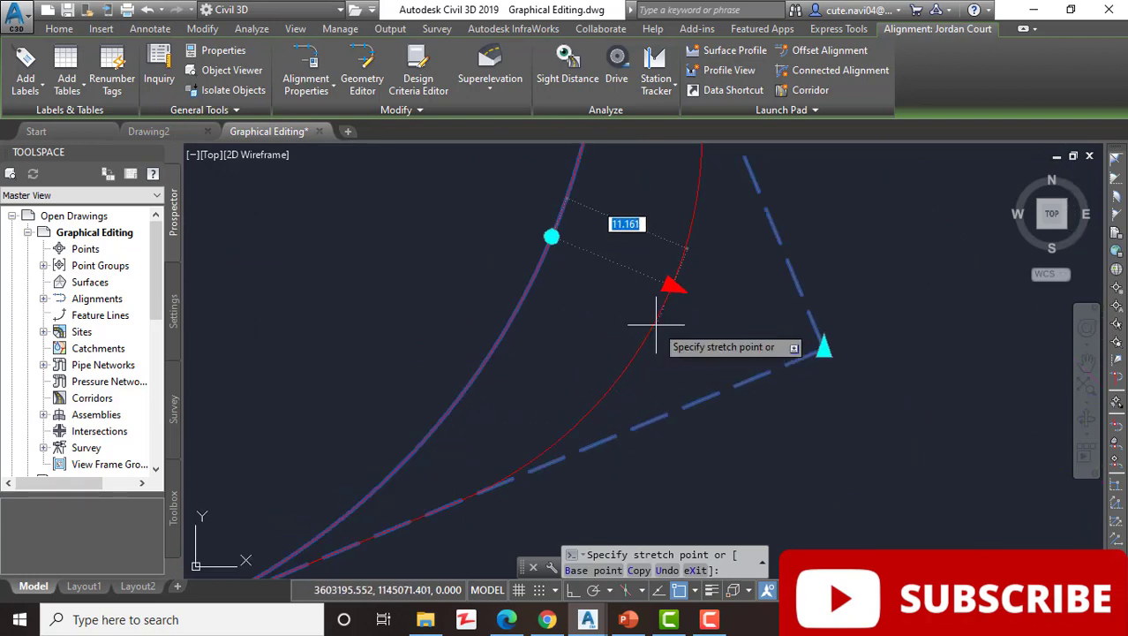
key(Escape)
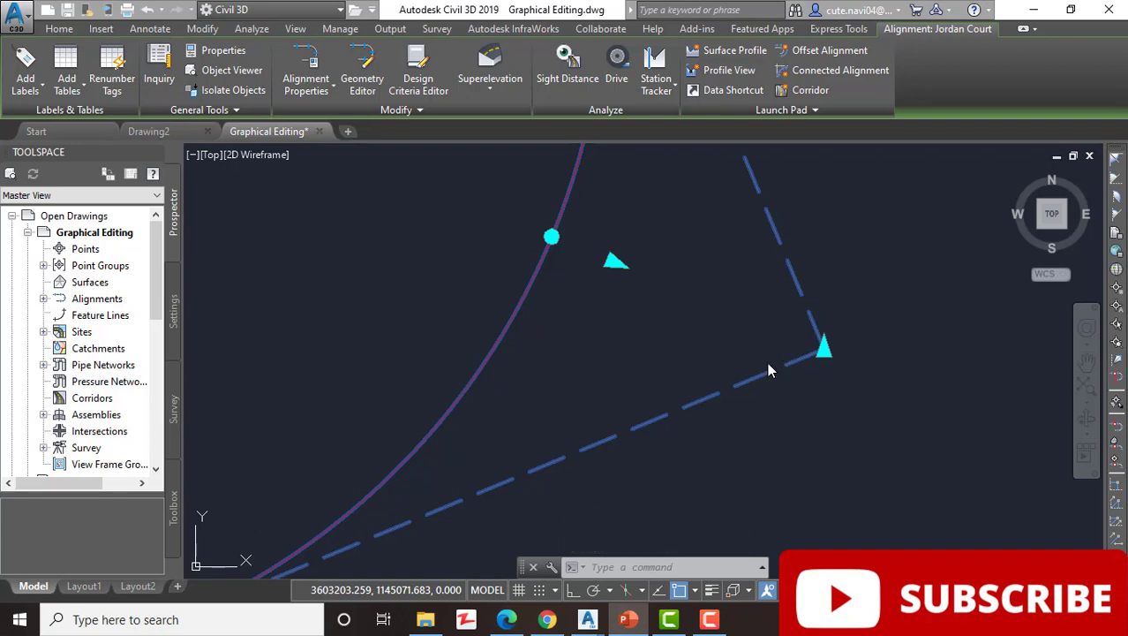
scroll(767, 362, down, 2)
scroll(767, 362, down, 3)
scroll(767, 362, up, 1)
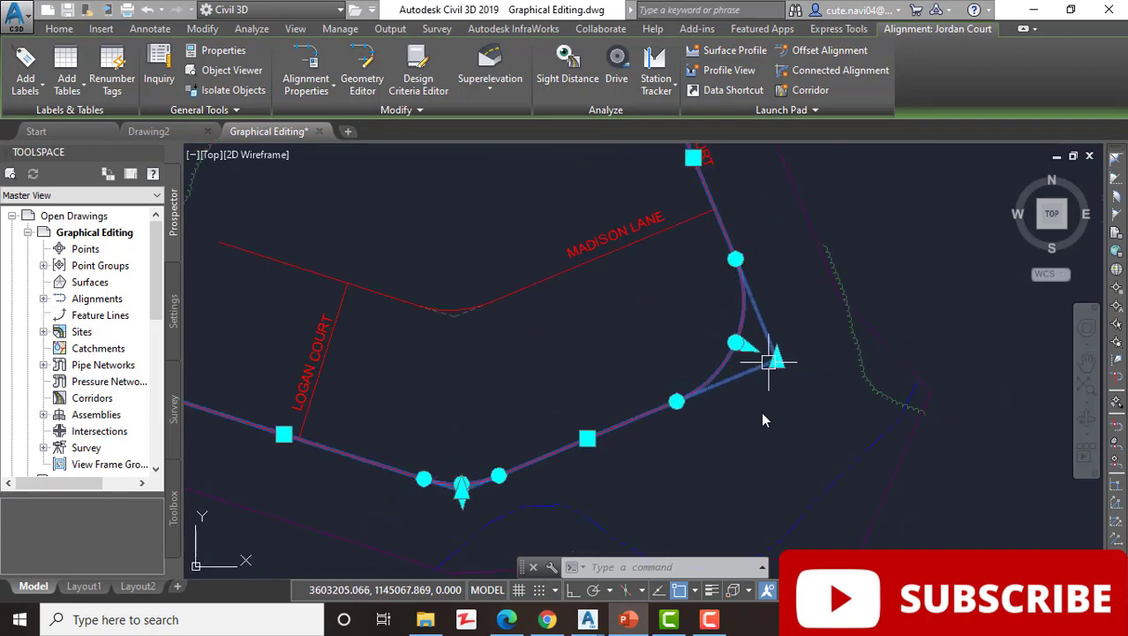
middle_drag(690, 386, 900, 432)
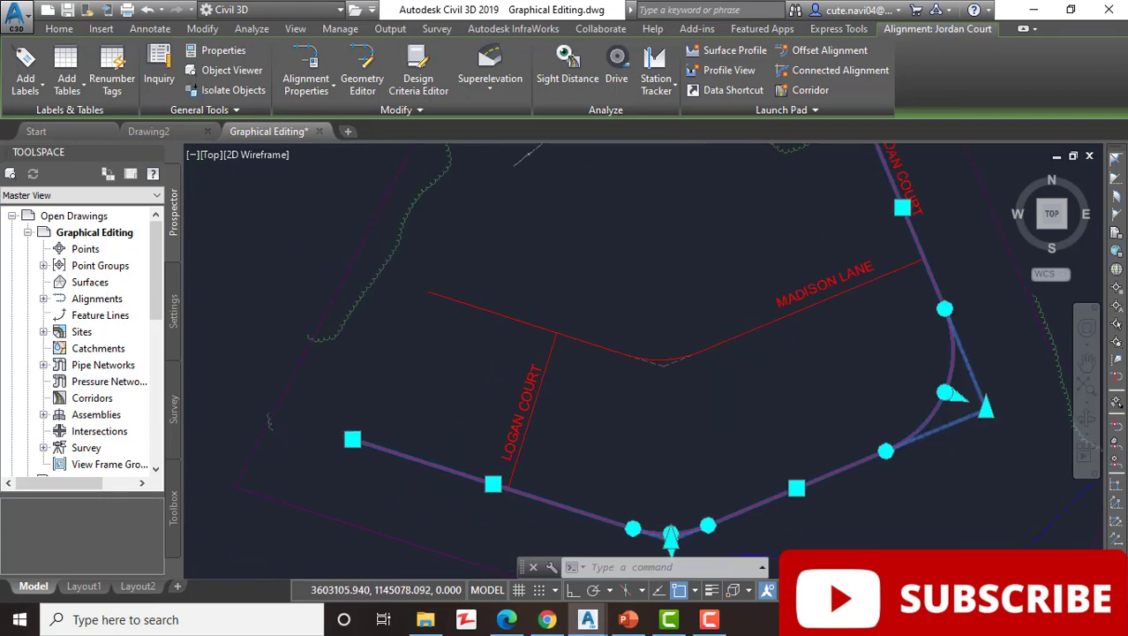
scroll(799, 381, down, 4)
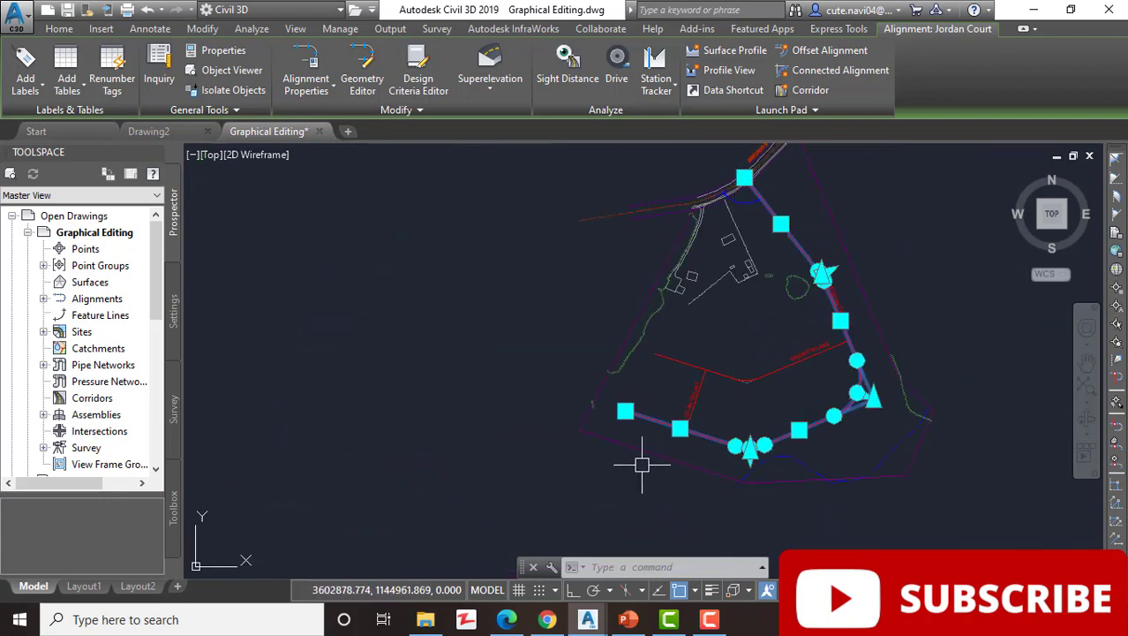
scroll(634, 431, up, 5)
scroll(582, 353, up, 2)
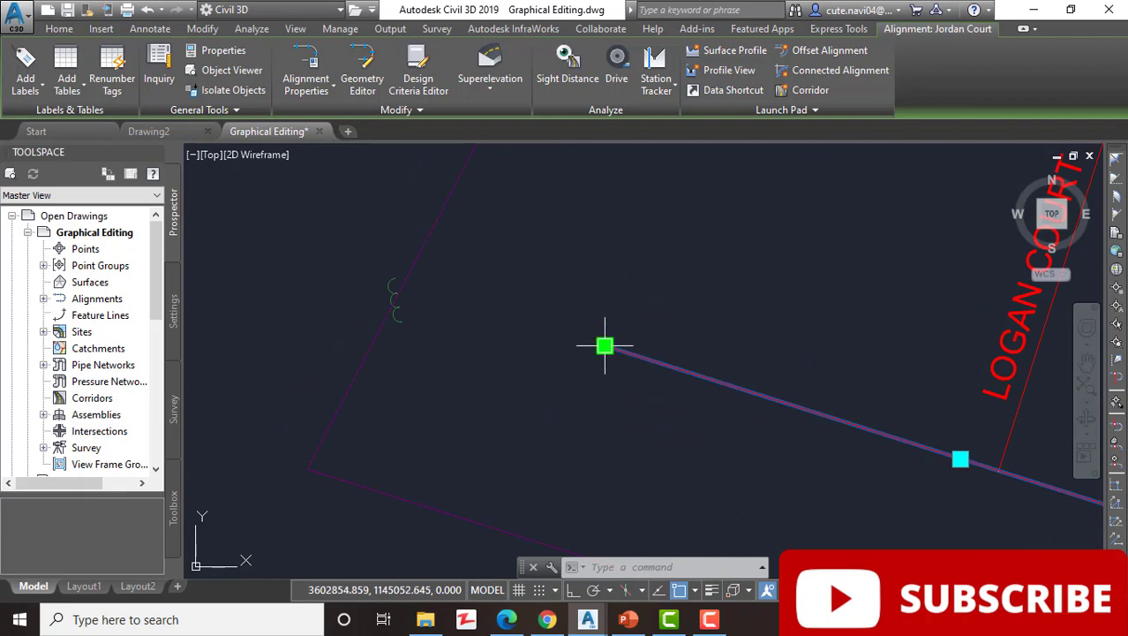
click(605, 345)
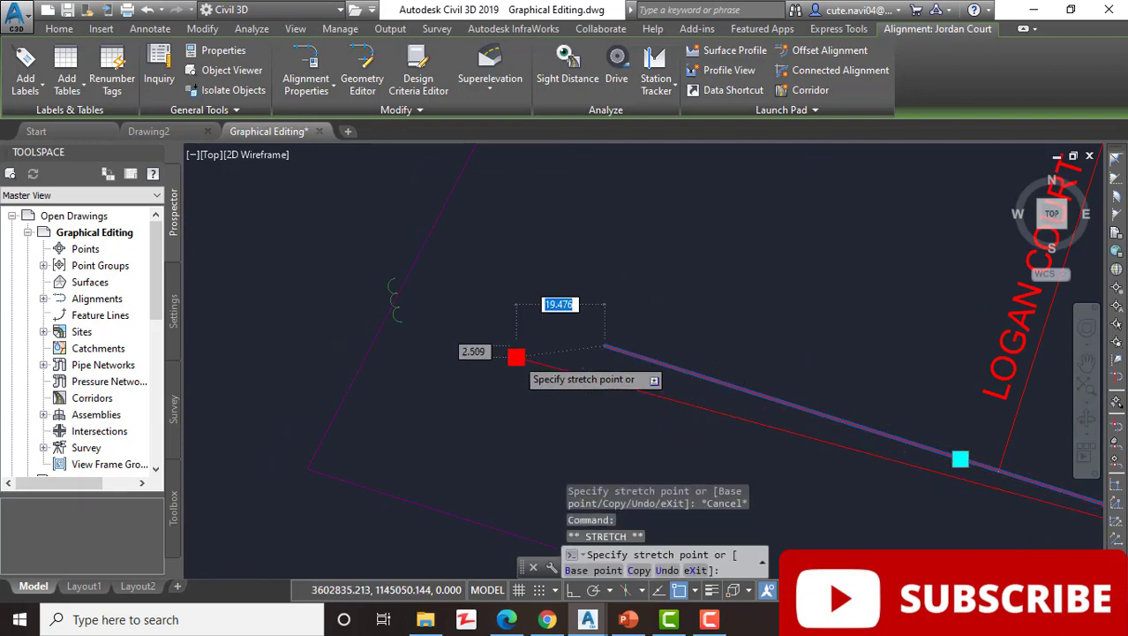
scroll(529, 362, down, 3)
scroll(388, 349, down, 2)
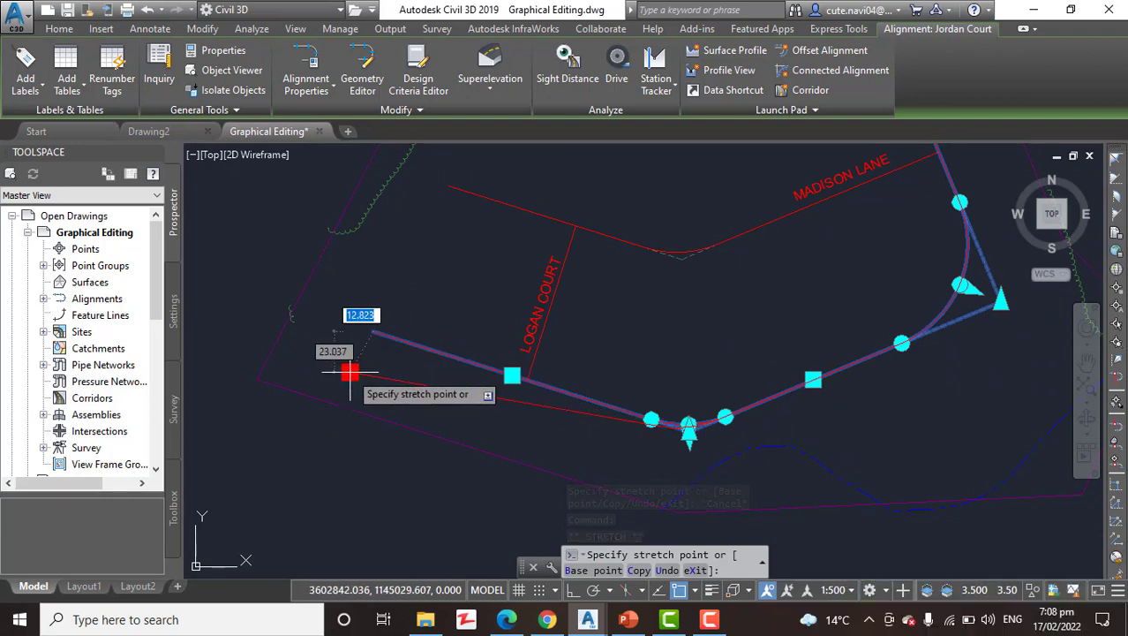
middle_drag(348, 373, 478, 420)
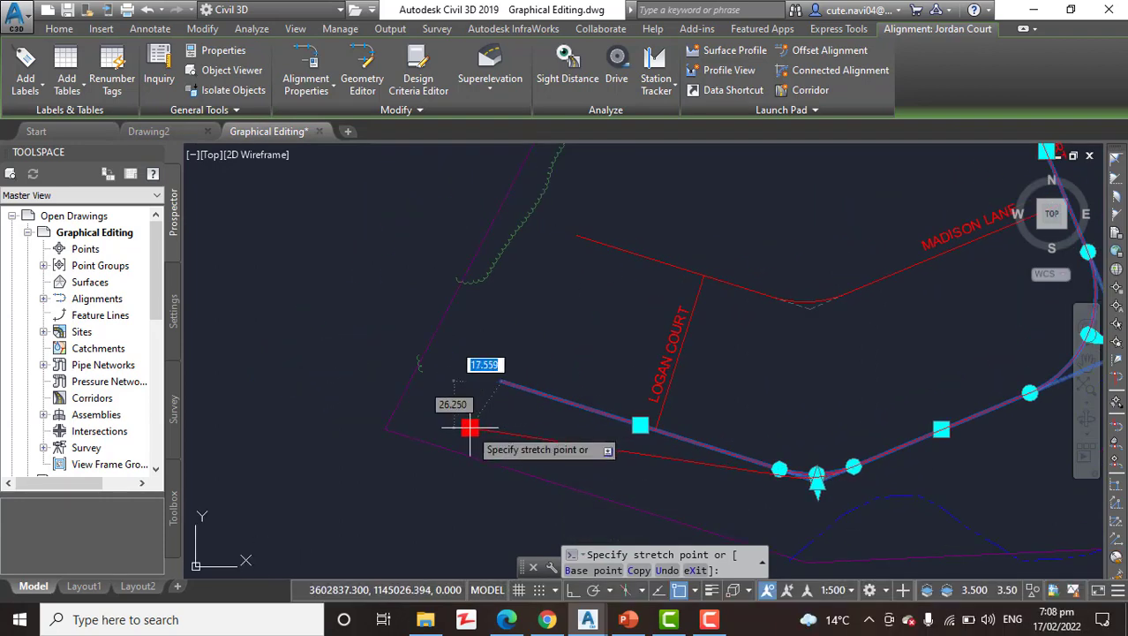
scroll(470, 428, up, 2)
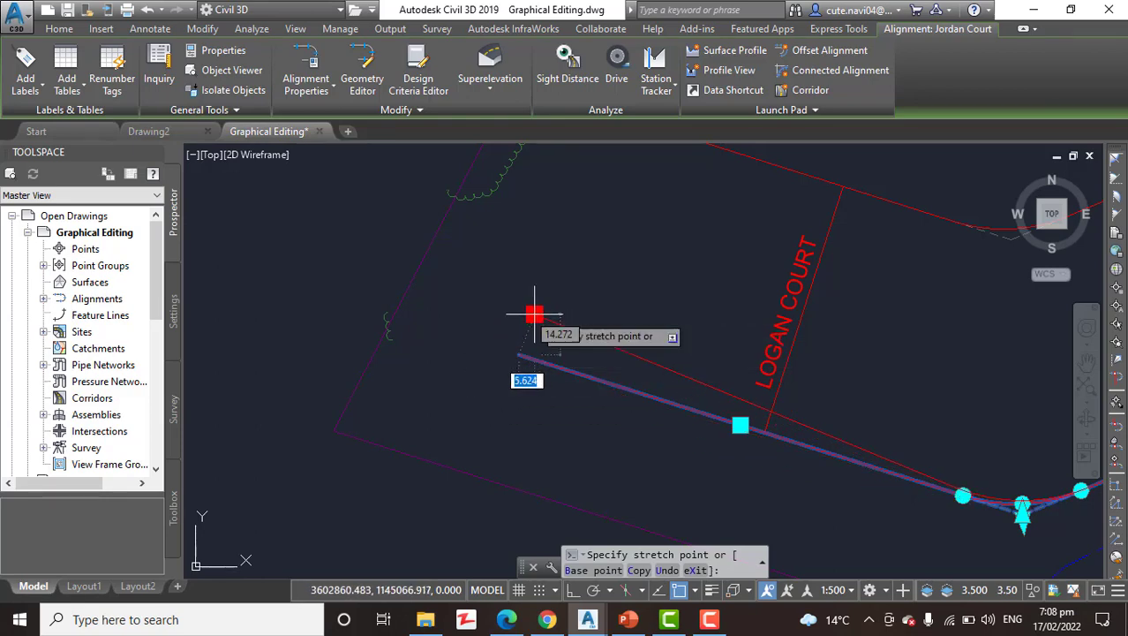
scroll(530, 325, down, 3)
scroll(525, 339, down, 2)
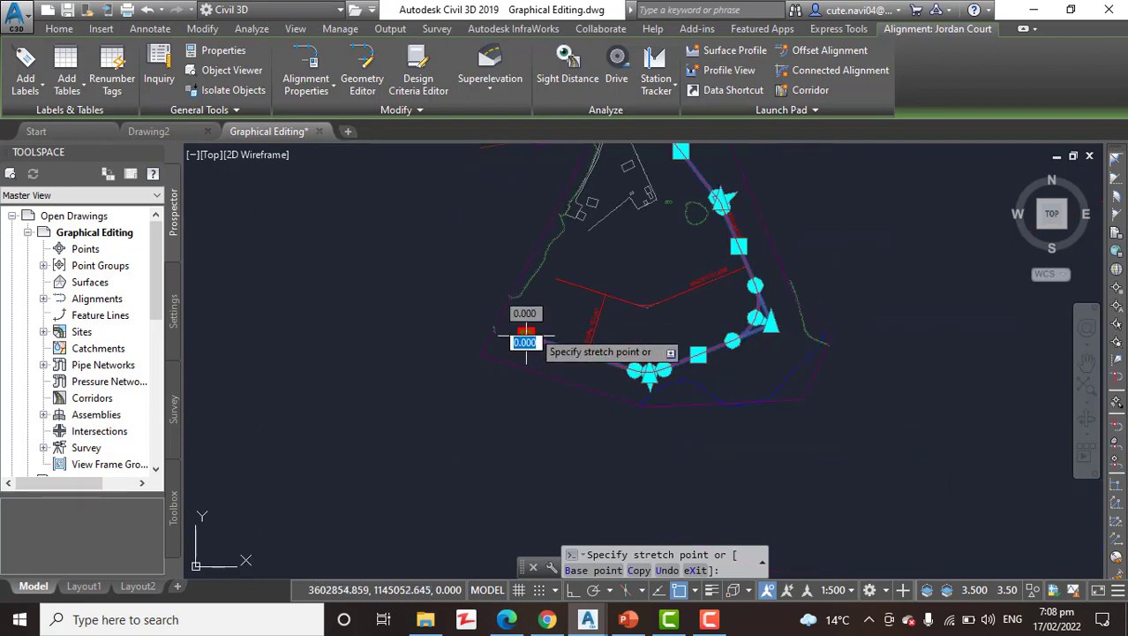
middle_drag(543, 238, 533, 333)
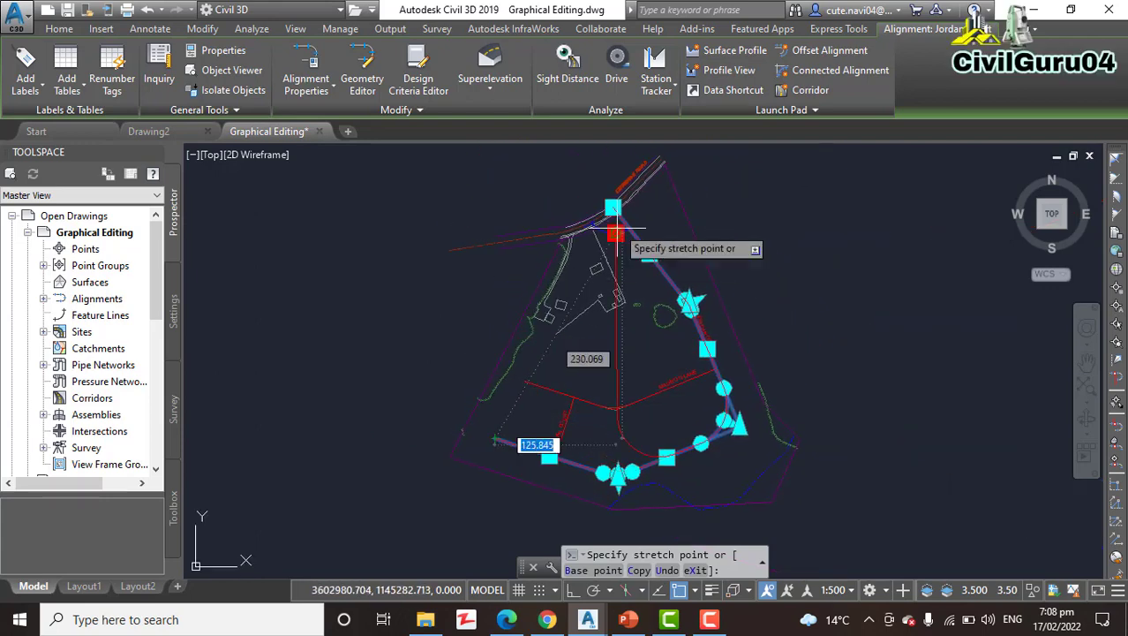
scroll(504, 456, up, 2)
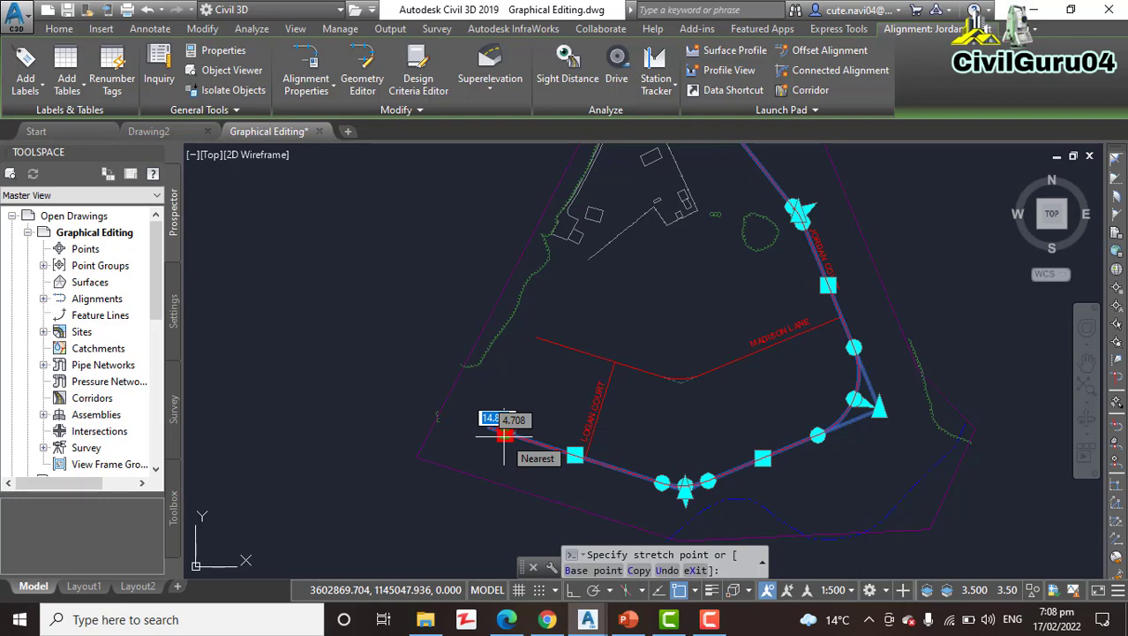
scroll(504, 433, up, 2)
scroll(504, 441, up, 2)
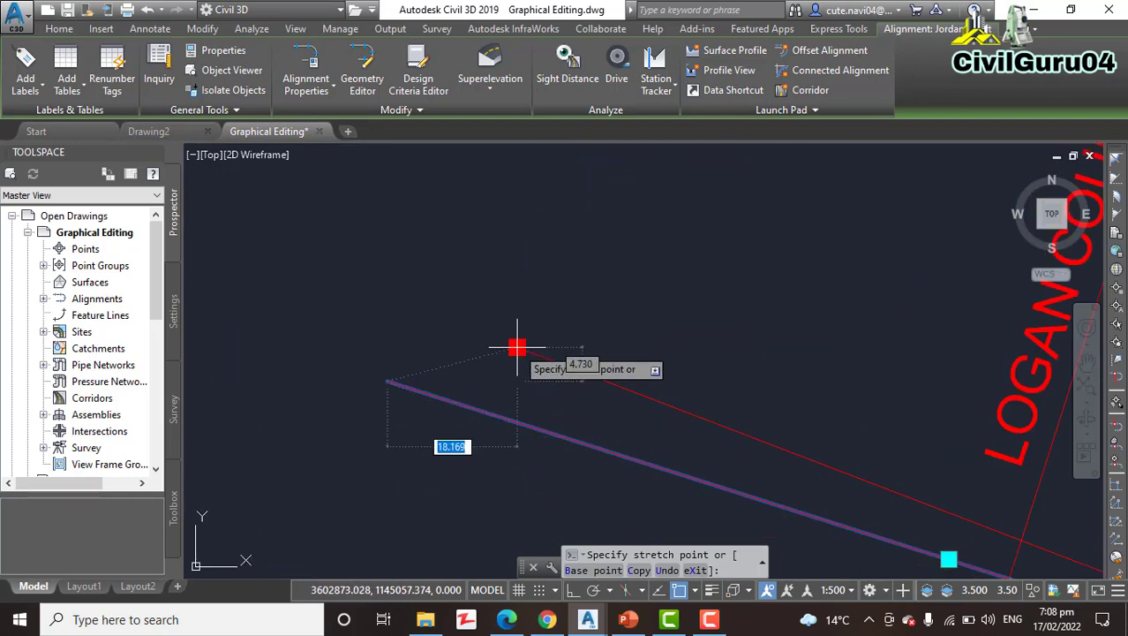
mouse_move(517, 347)
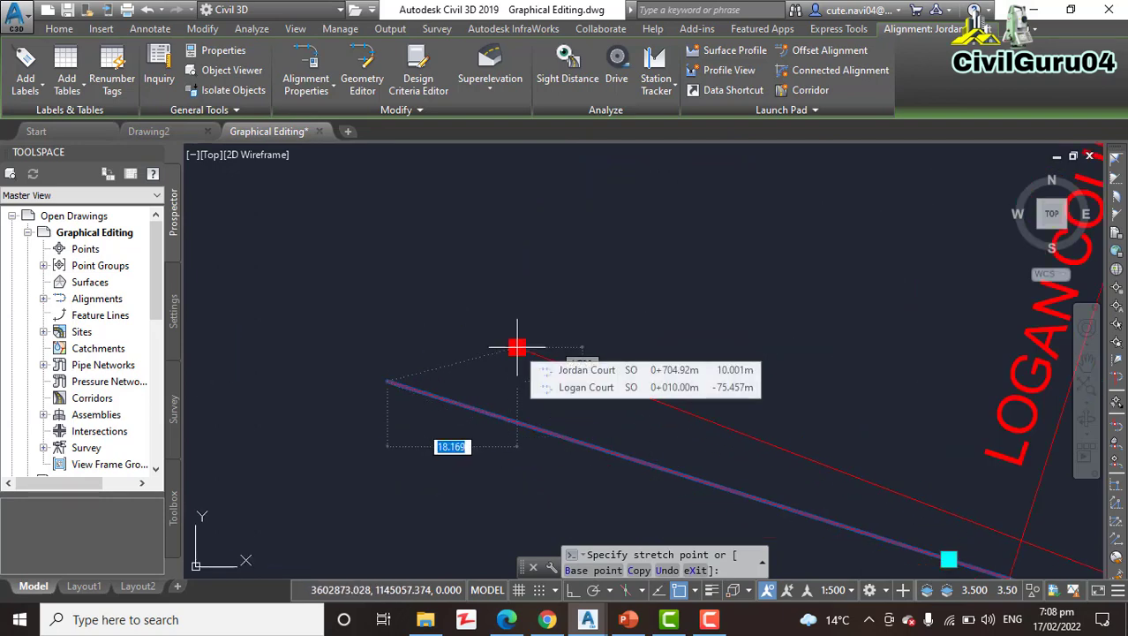
scroll(516, 347, down, 2)
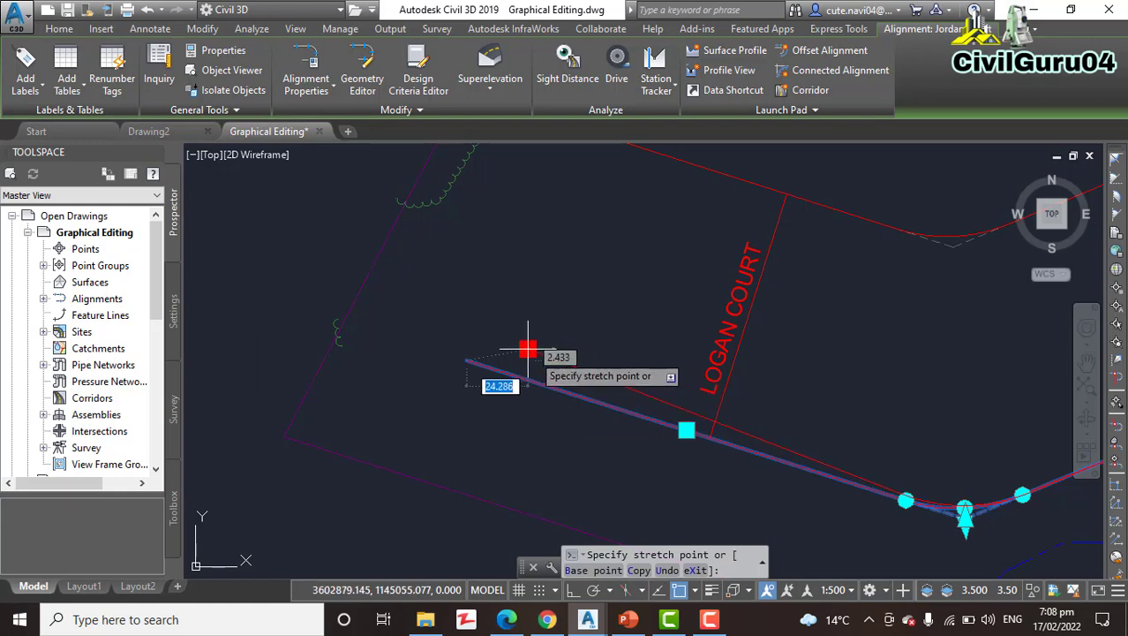
scroll(525, 348, down, 2)
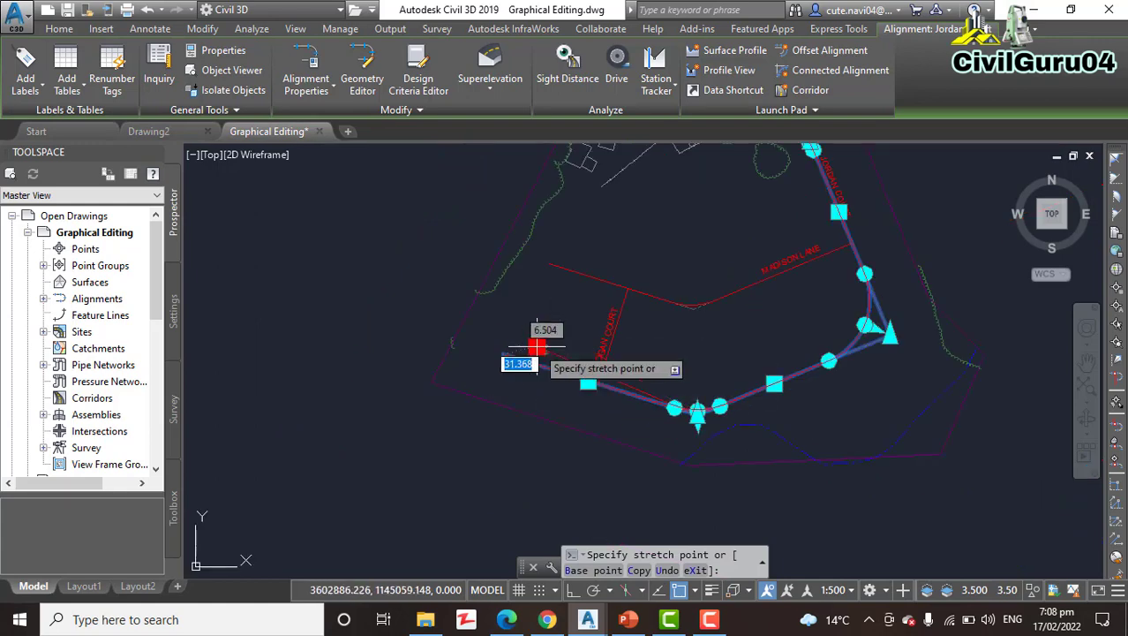
scroll(536, 331, up, 5)
key(Escape)
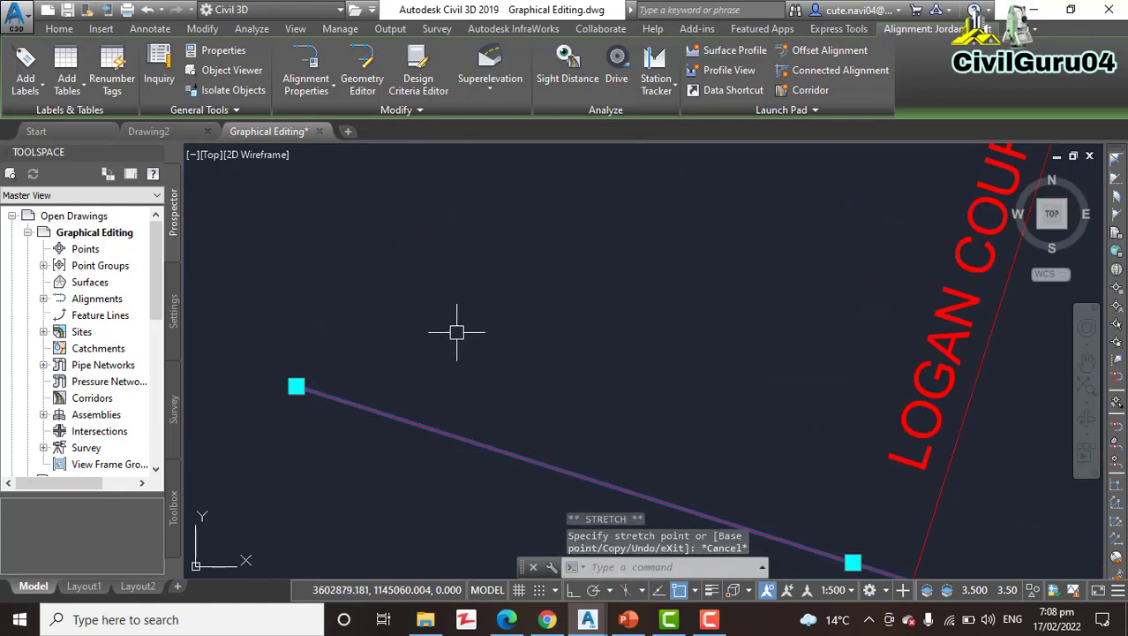
scroll(446, 331, down, 3)
middle_drag(439, 333, 339, 361)
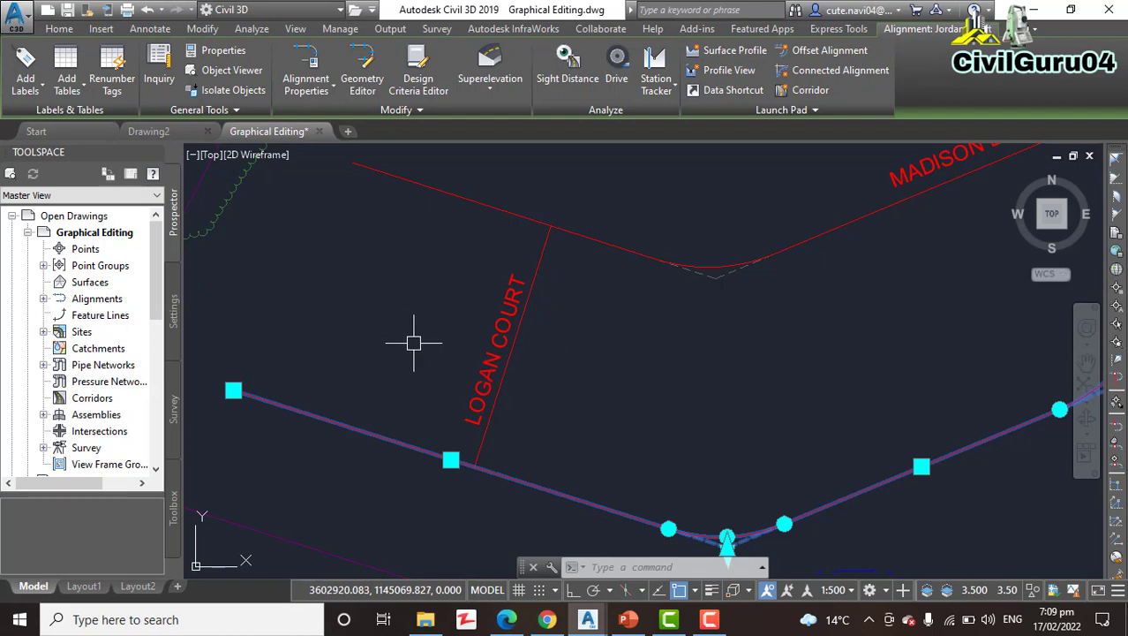
middle_drag(414, 334, 417, 246)
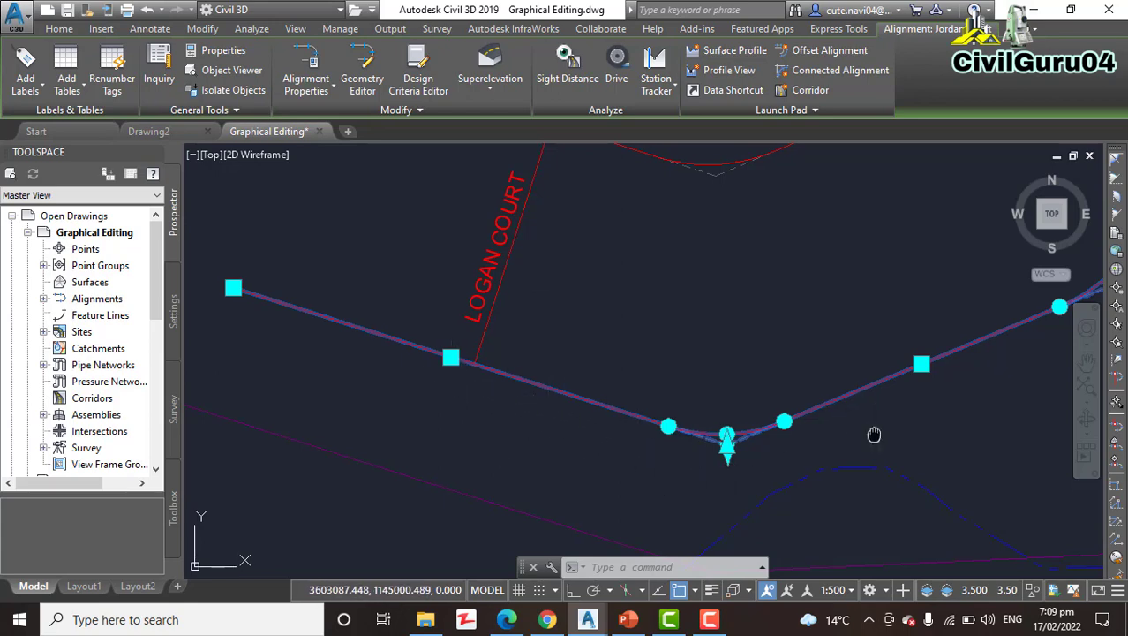
middle_drag(874, 433, 704, 386)
scroll(523, 371, up, 1)
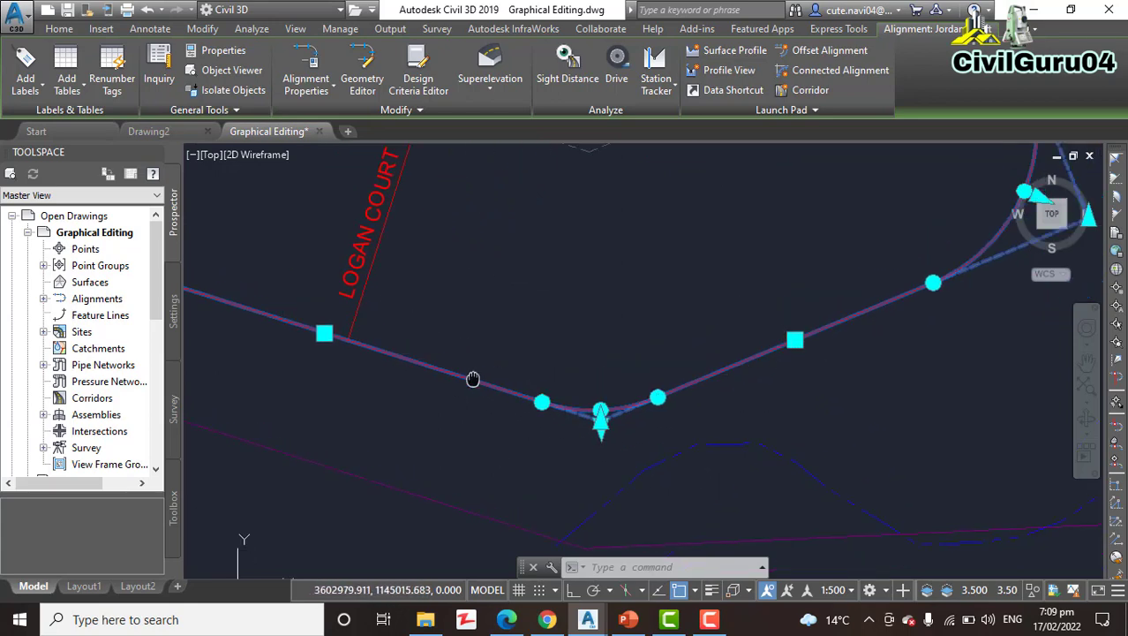
scroll(470, 378, up, 1)
click(471, 362)
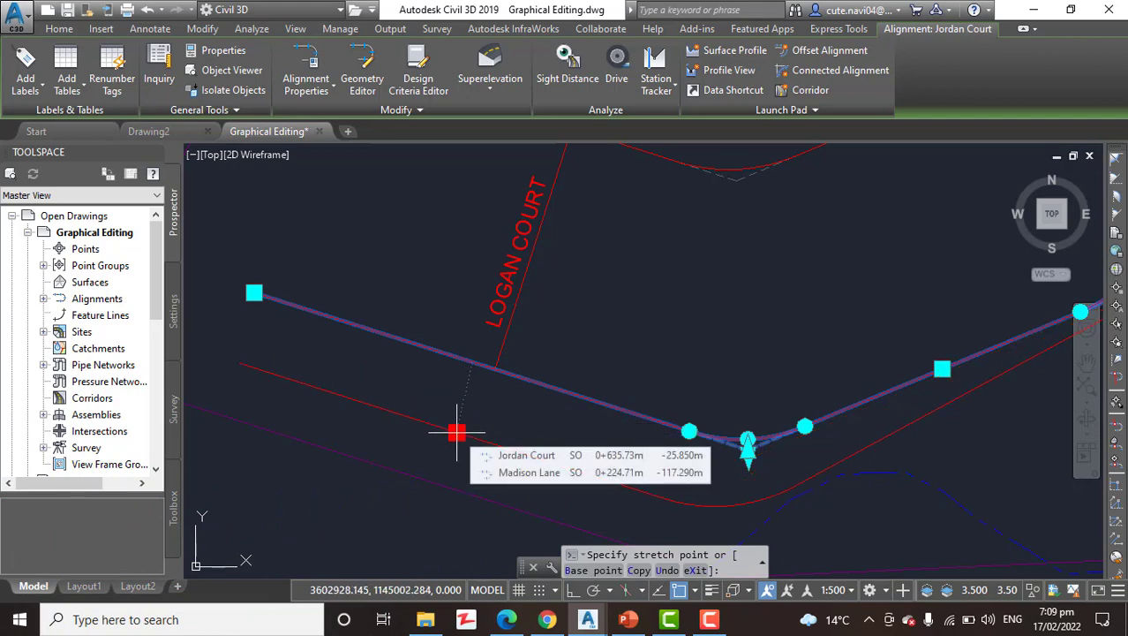
scroll(456, 433, down, 2)
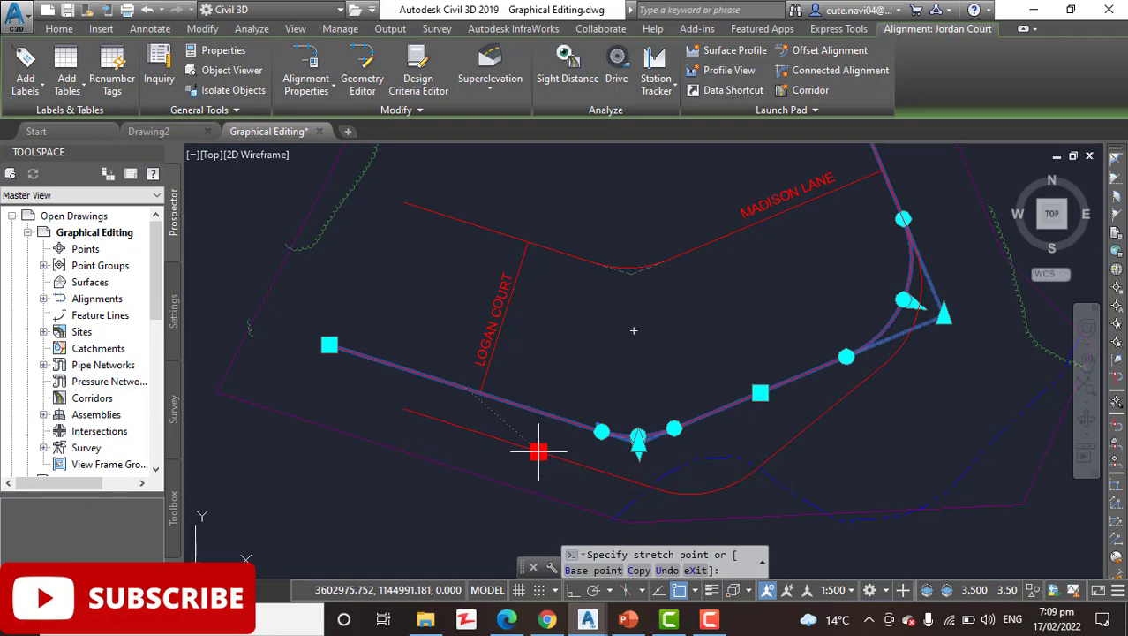
middle_drag(540, 412, 444, 386)
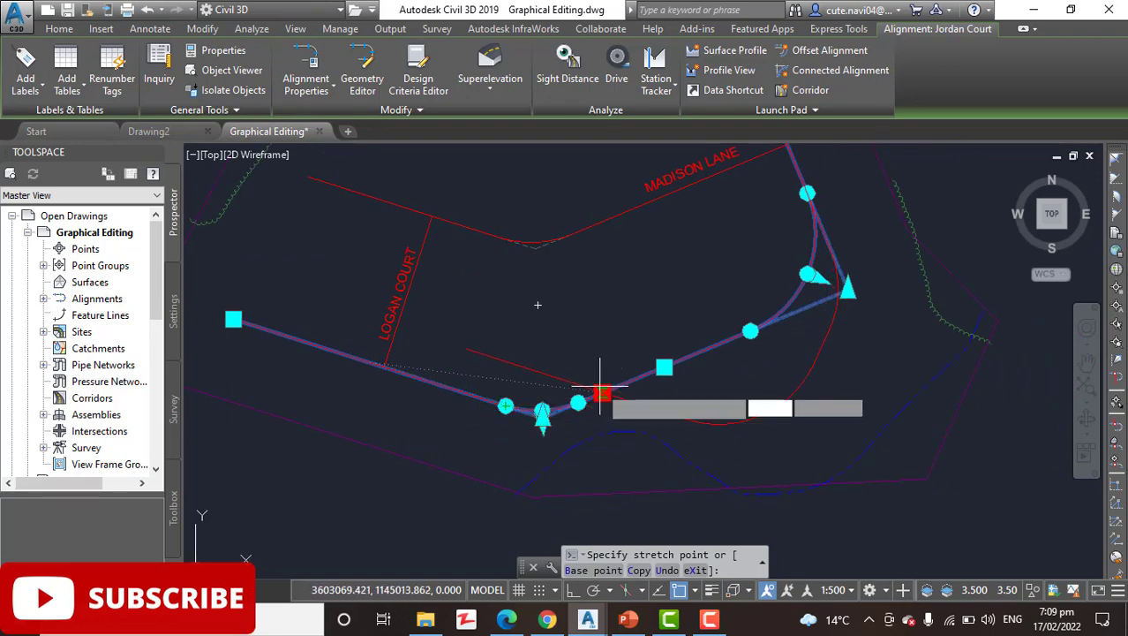
key(Escape)
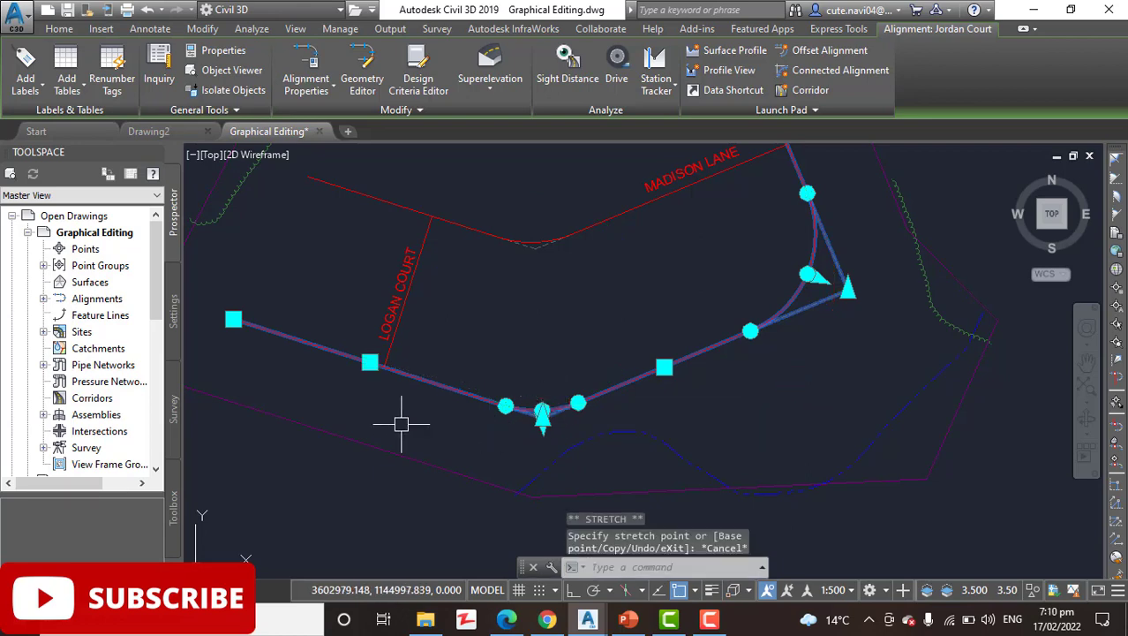
middle_drag(397, 409, 429, 459)
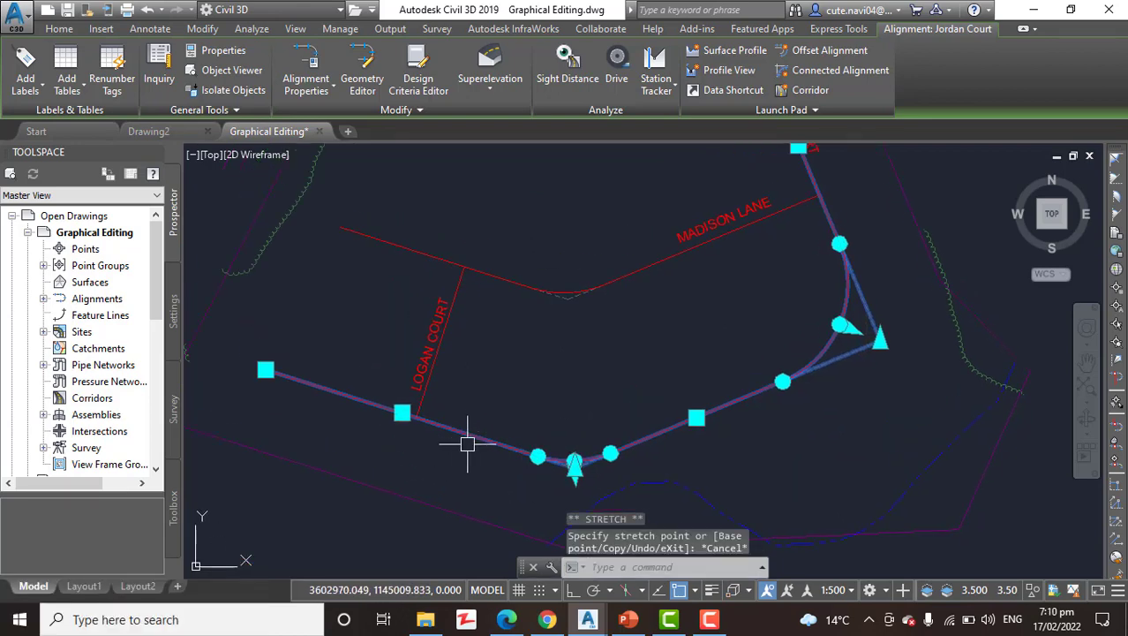
scroll(468, 443, down, 3)
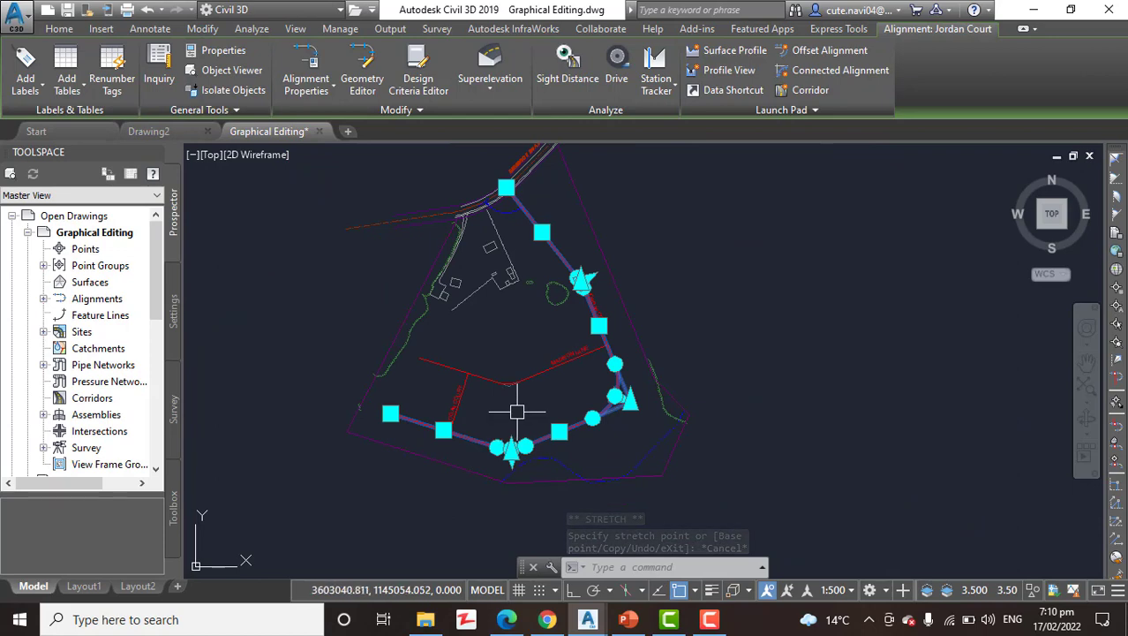
middle_drag(517, 408, 478, 473)
scroll(481, 473, up, 2)
- Deselect Jordan Court, select the Madison Lane alignment and frame its curve near Logan Court
key(Escape)
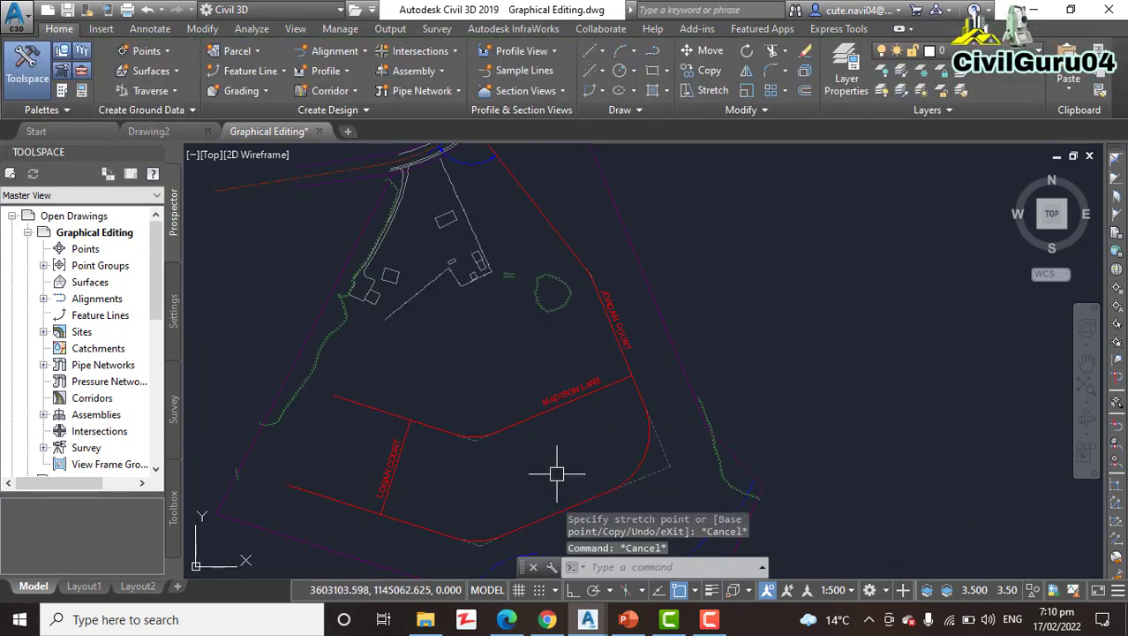
scroll(521, 418, up, 4)
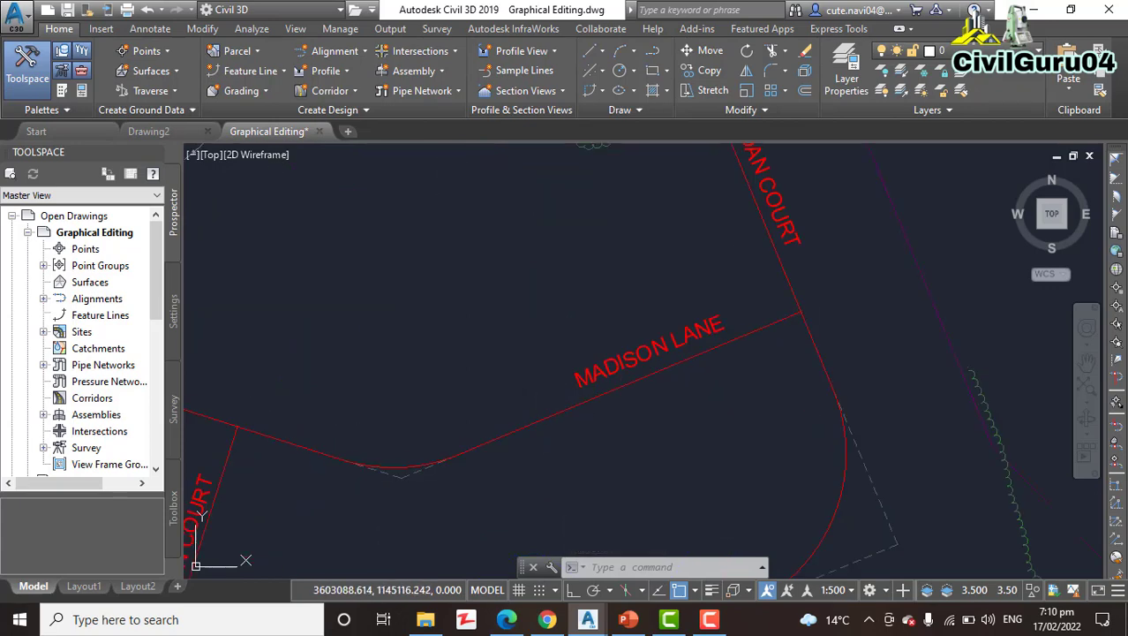
click(564, 416)
scroll(584, 428, down, 1)
scroll(600, 409, up, 4)
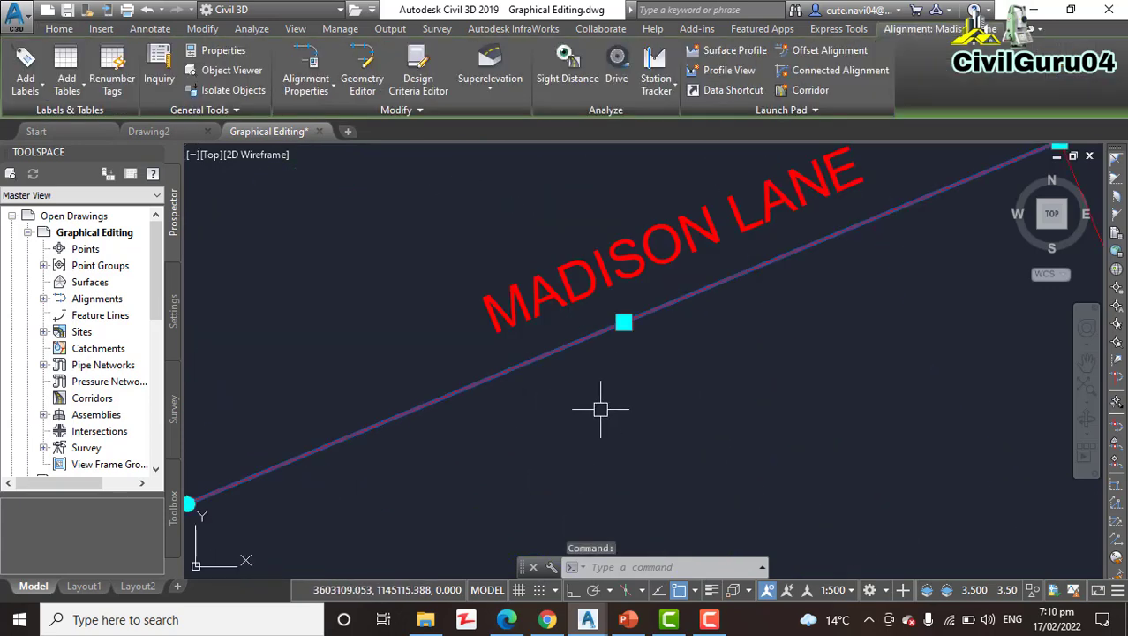
click(623, 324)
scroll(650, 434, down, 3)
middle_drag(649, 433, 664, 369)
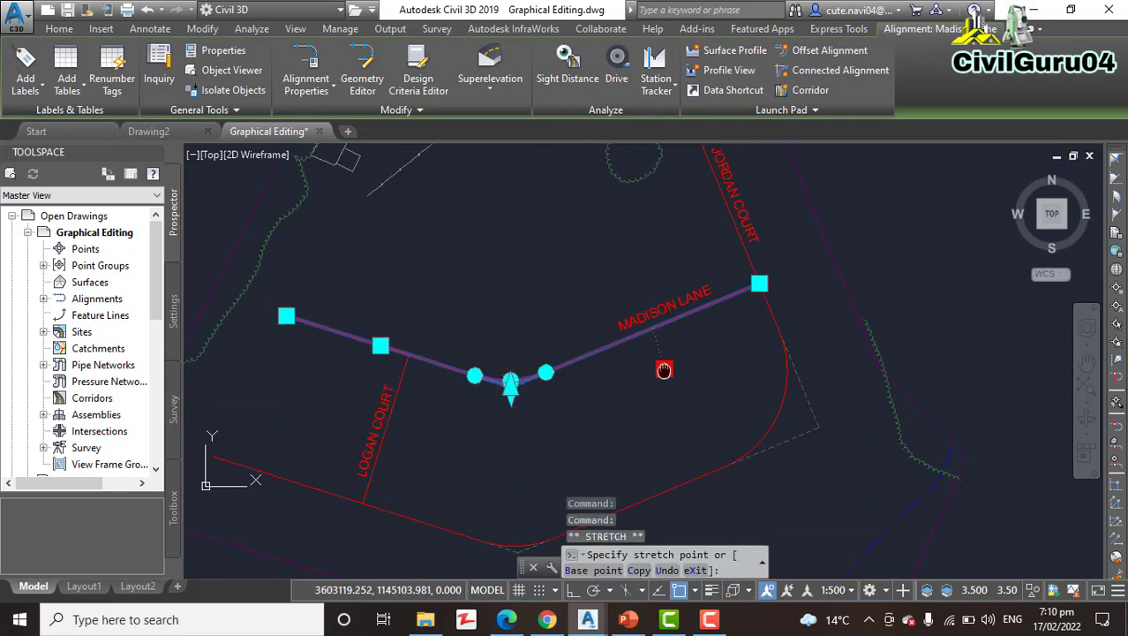
scroll(655, 401, up, 3)
scroll(652, 406, down, 3)
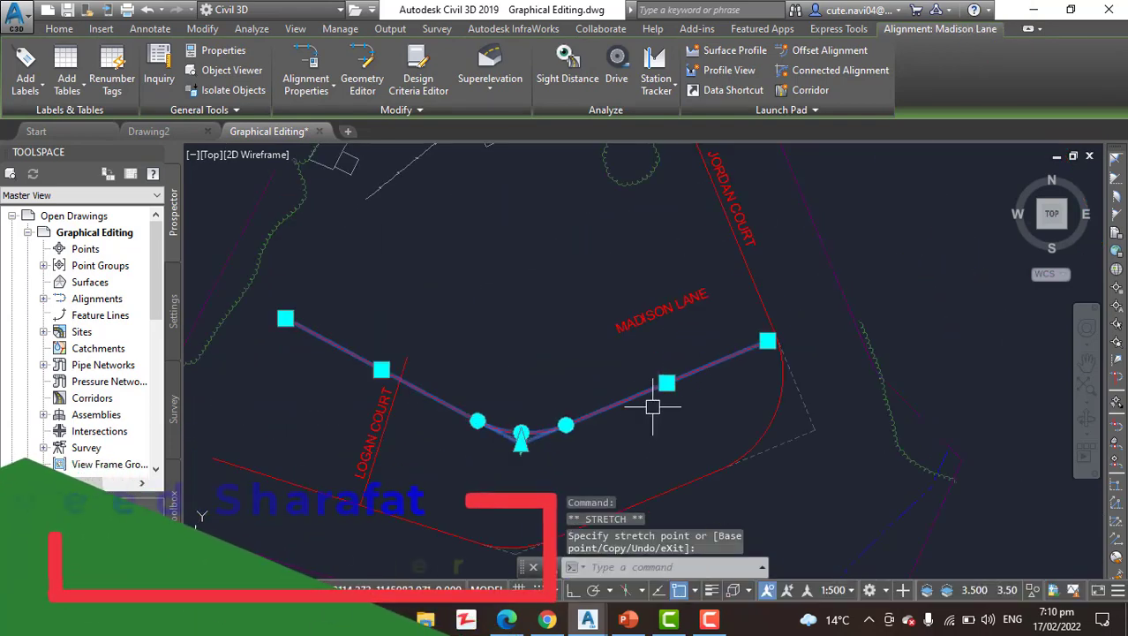
scroll(617, 450, up, 4)
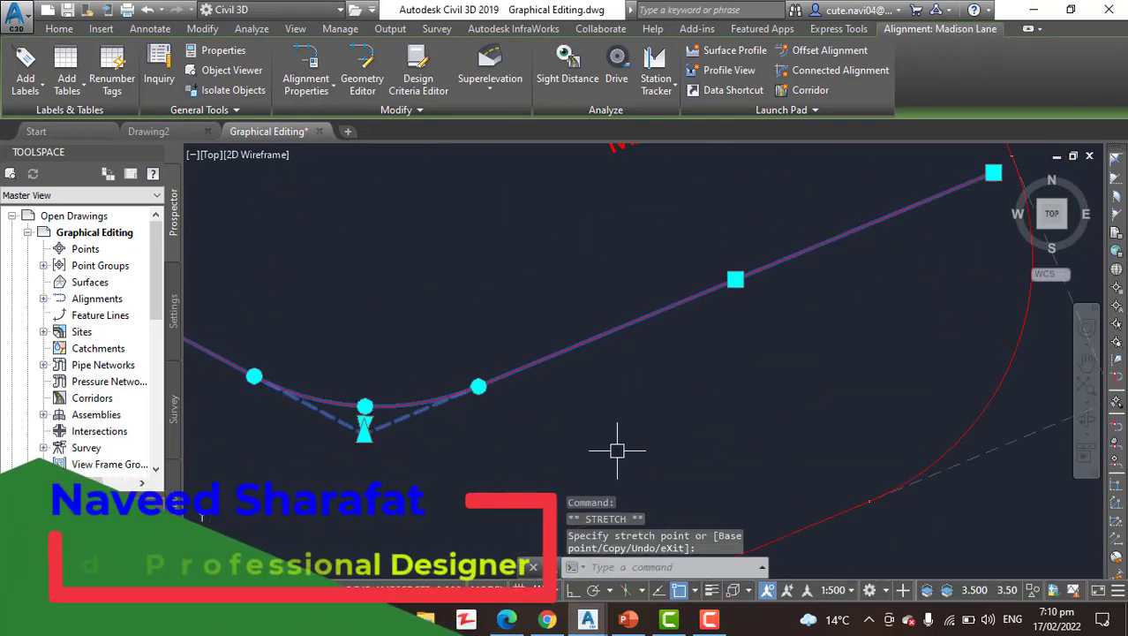
- Drag the curve's end grip further along the tangent to lengthen the curve
click(478, 386)
scroll(547, 355, up, 2)
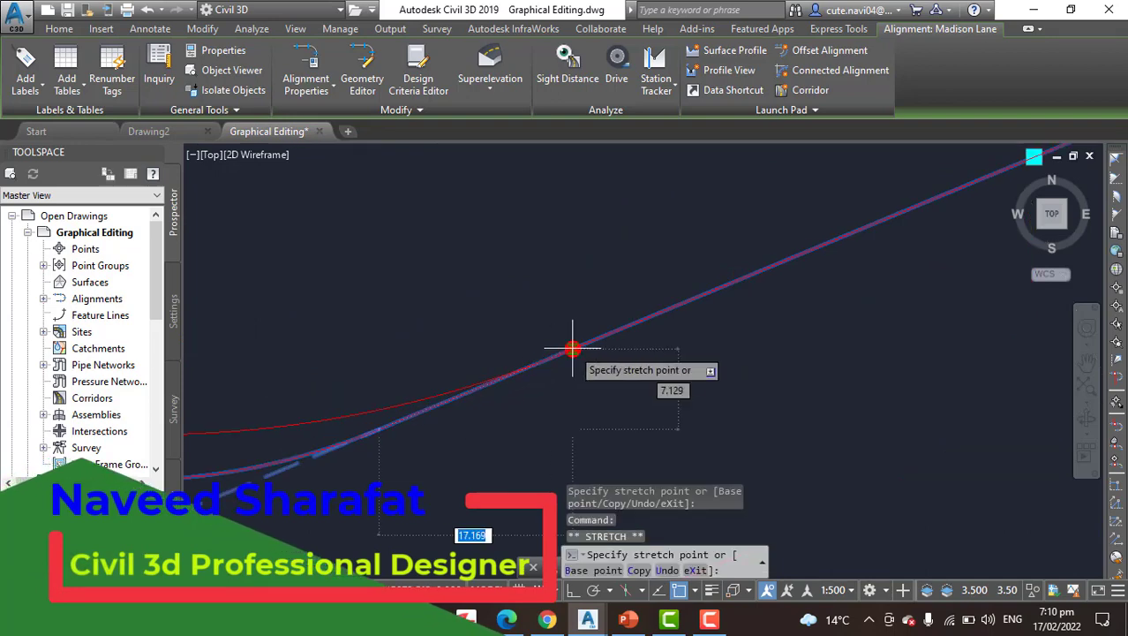
click(659, 312)
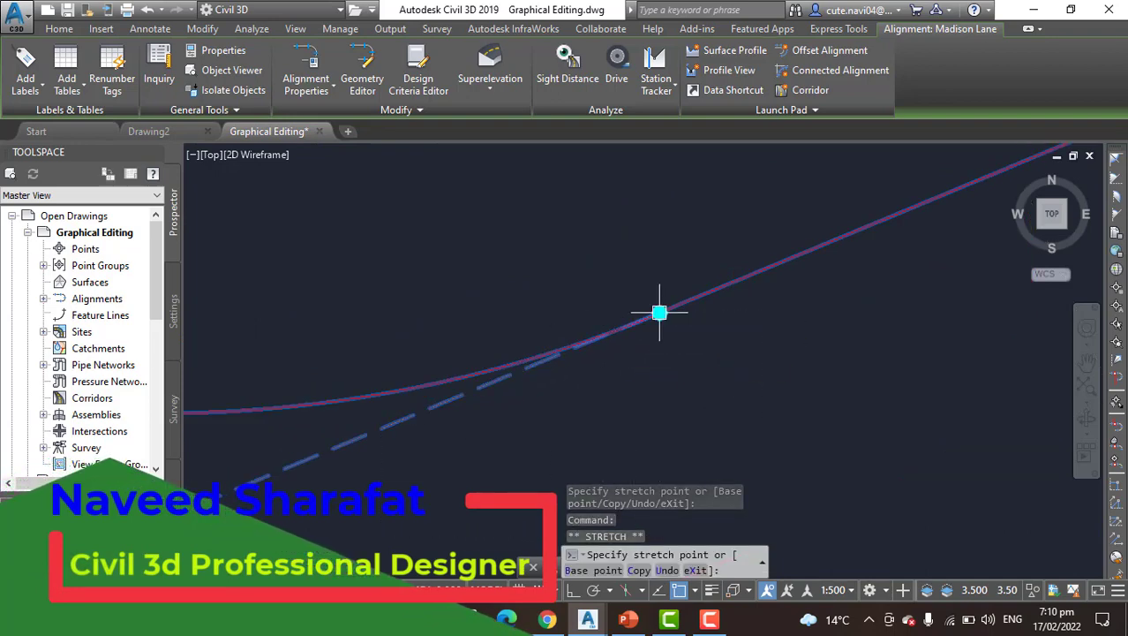
scroll(660, 312, down, 3)
scroll(528, 290, up, 1)
scroll(546, 296, up, 2)
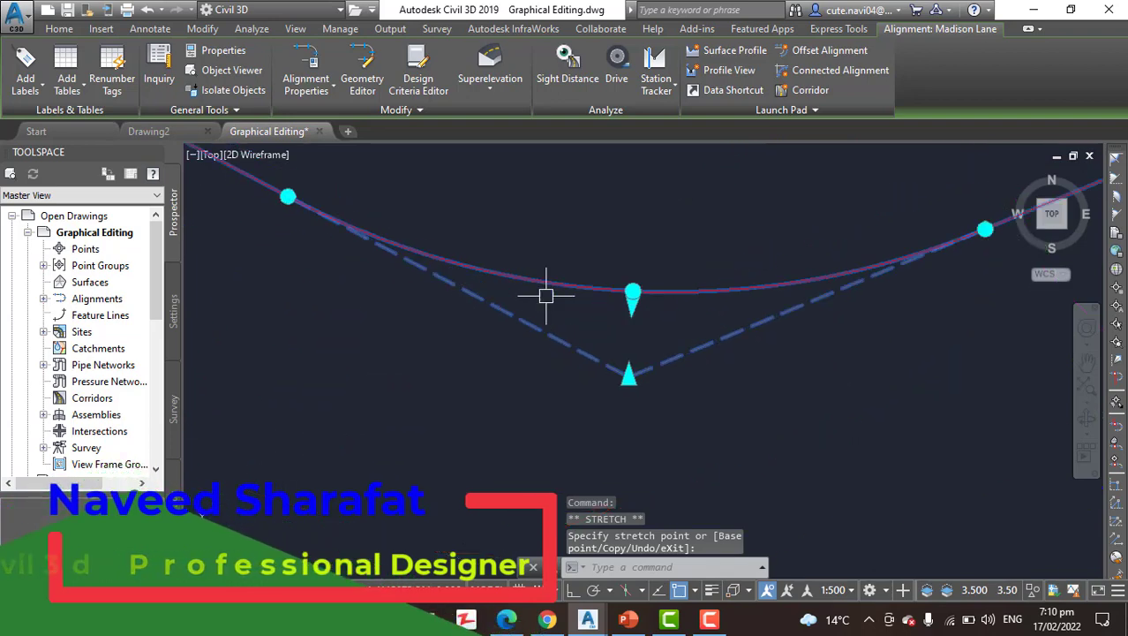
scroll(508, 369, down, 2)
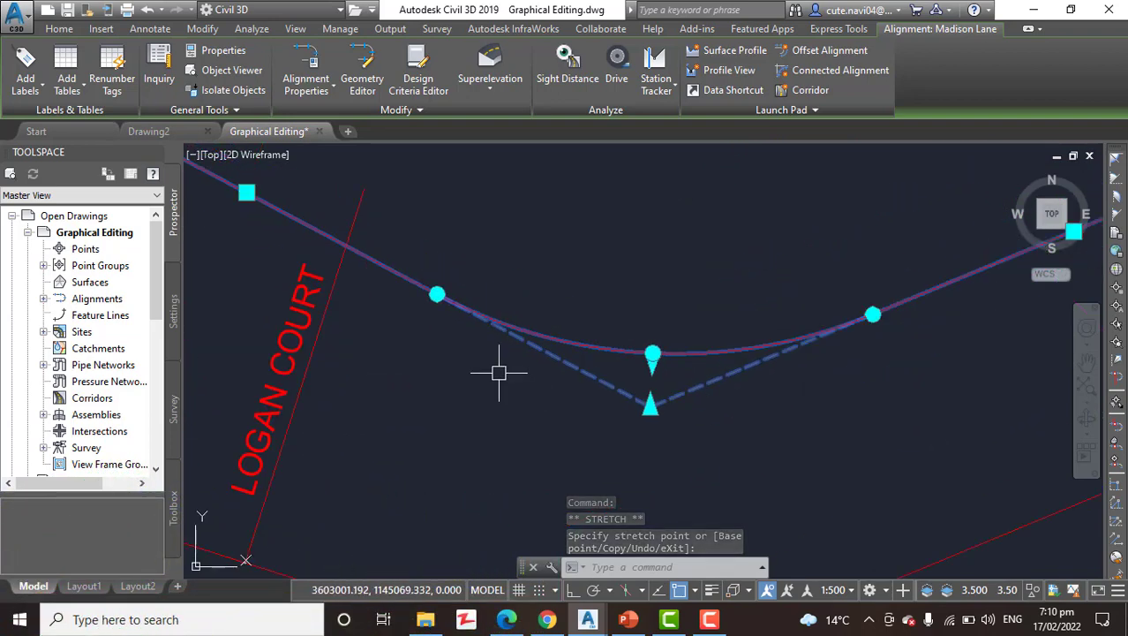
scroll(490, 378, down, 5)
scroll(472, 389, up, 3)
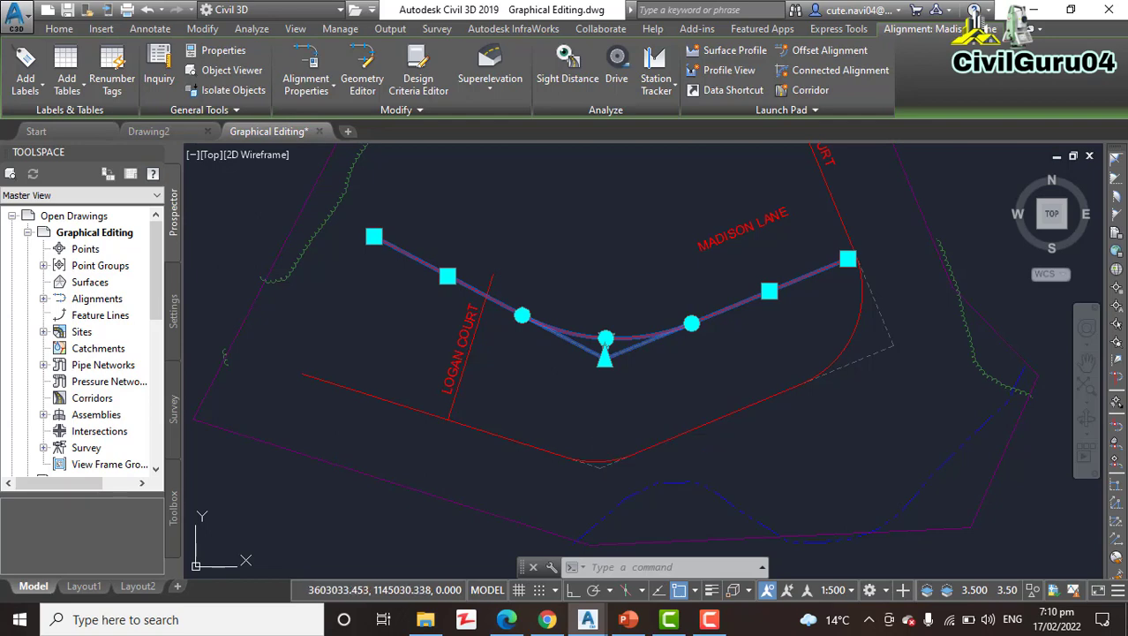
- Clear the Madison Lane selection and switch Chrome to the CivilGuru04 YouTube channel
key(Escape)
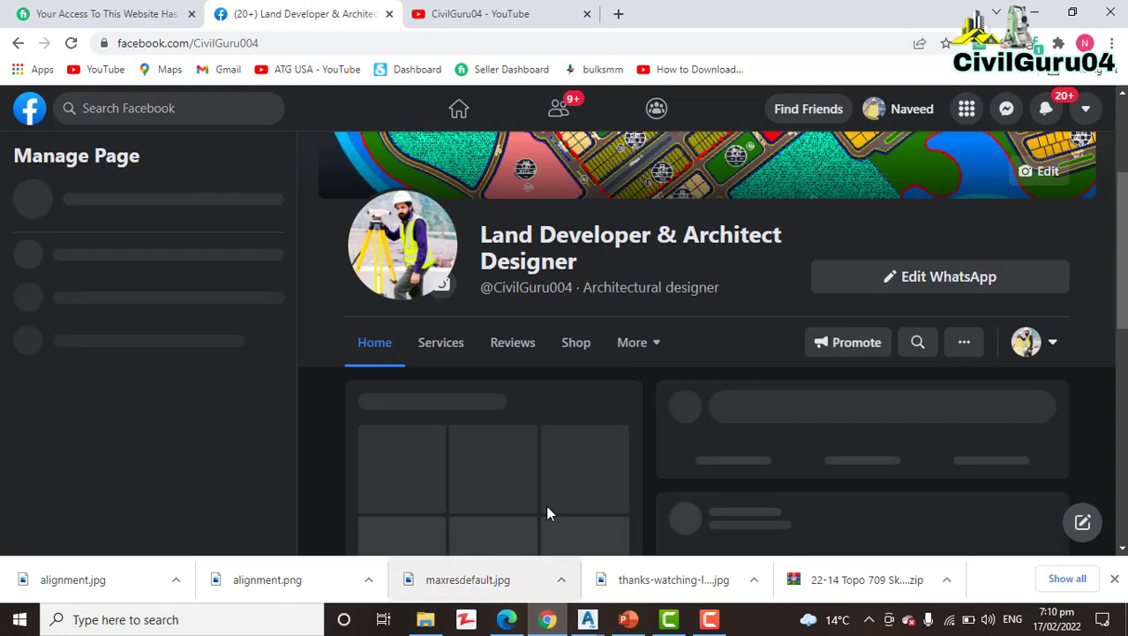
click(441, 13)
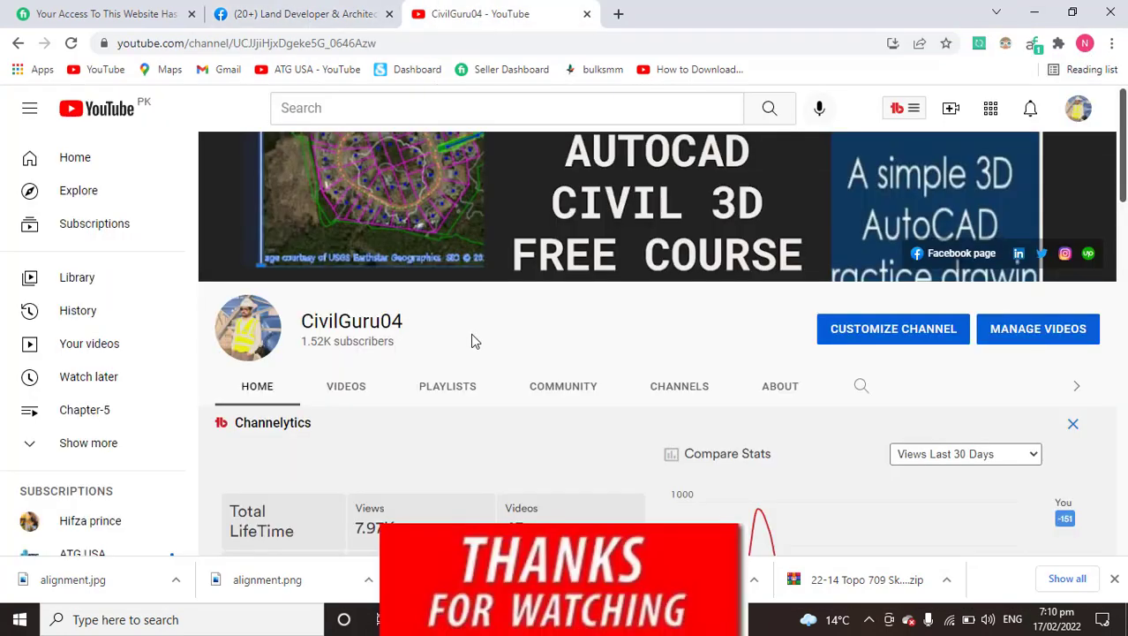